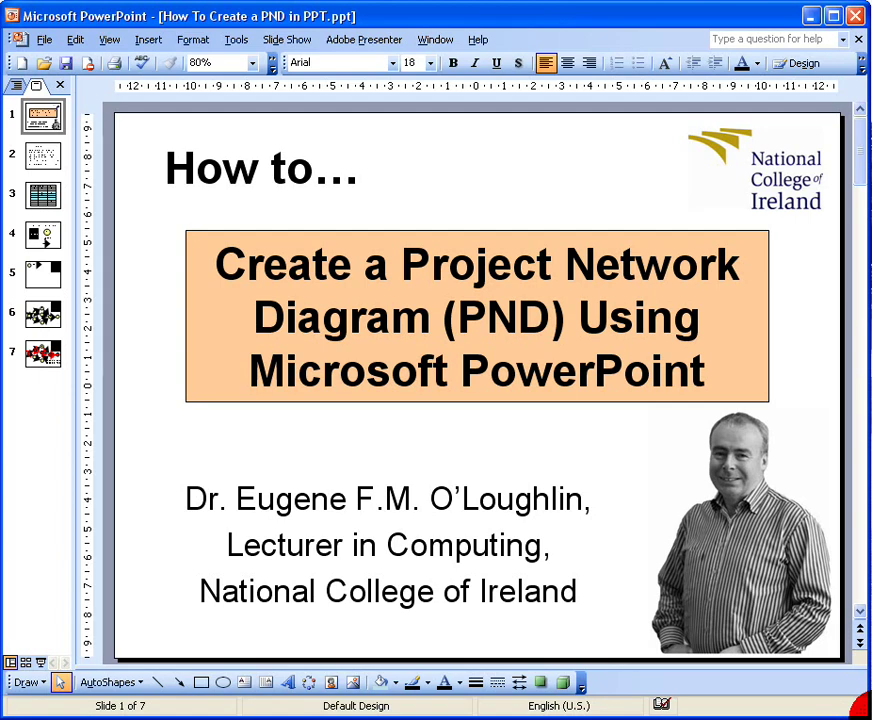
Show slide 2's overview, then move on to slide 3 with the activity table.
{"action": "left_click", "coordinate": [42, 155]}
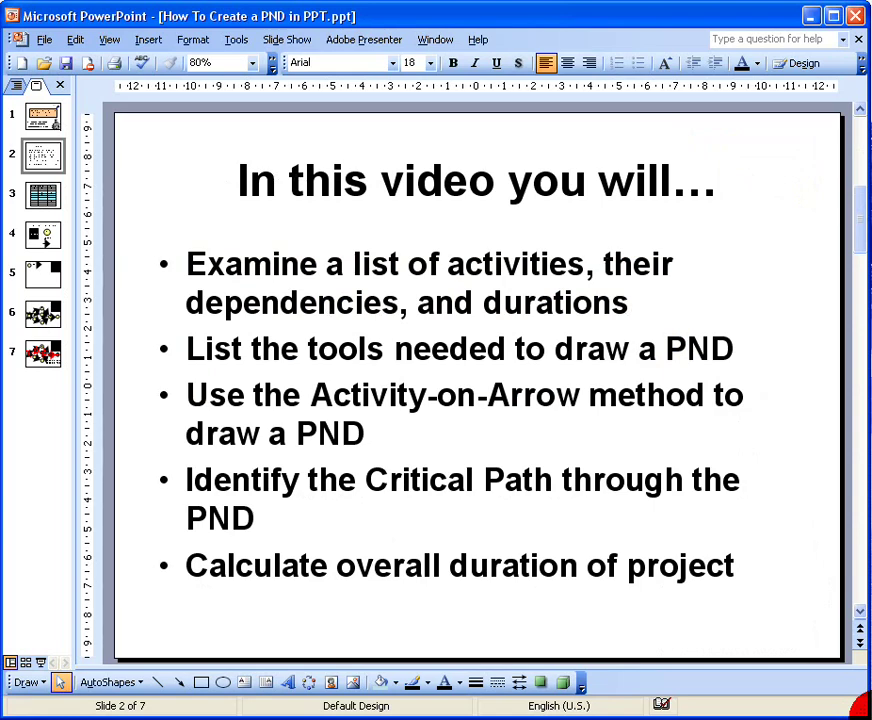
{"action": "left_click", "coordinate": [43, 194]}
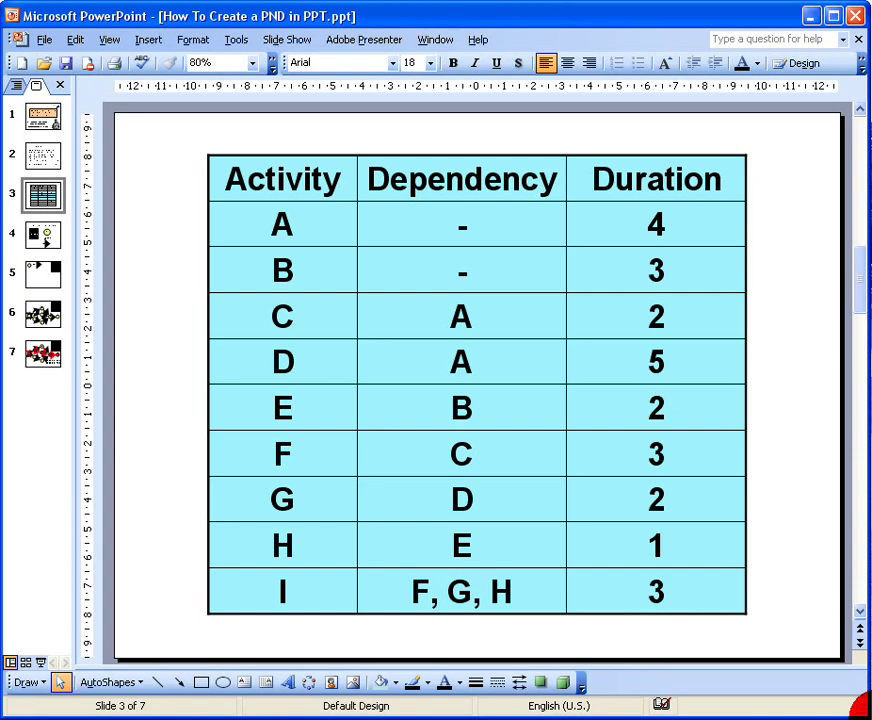
Go to slide 4, Project Network Diagram.
{"action": "left_click", "coordinate": [43, 235]}
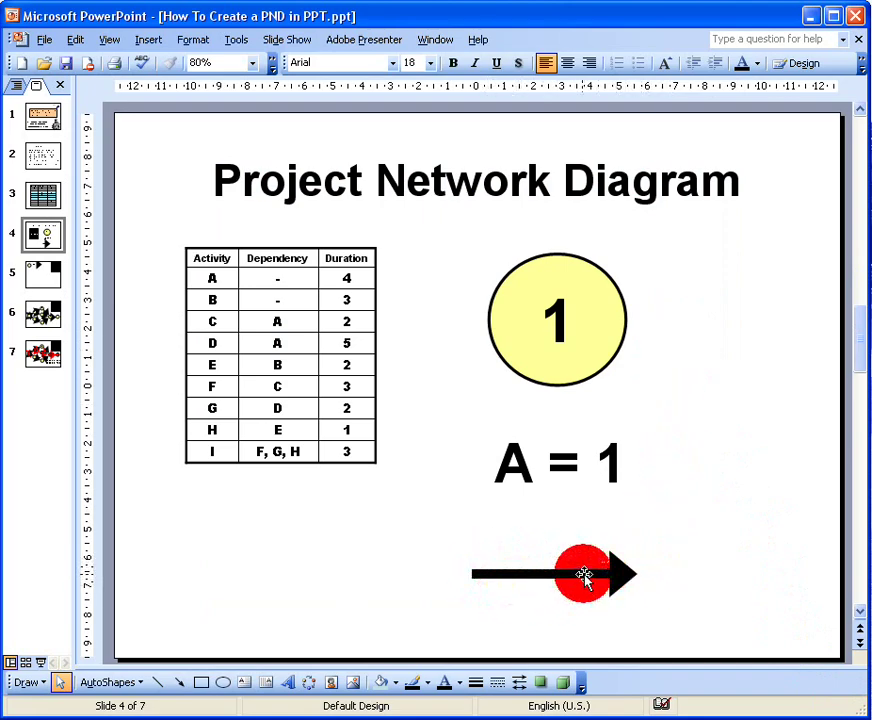
Select the black arrow building block on slide 4.
{"action": "left_click", "coordinate": [584, 572]}
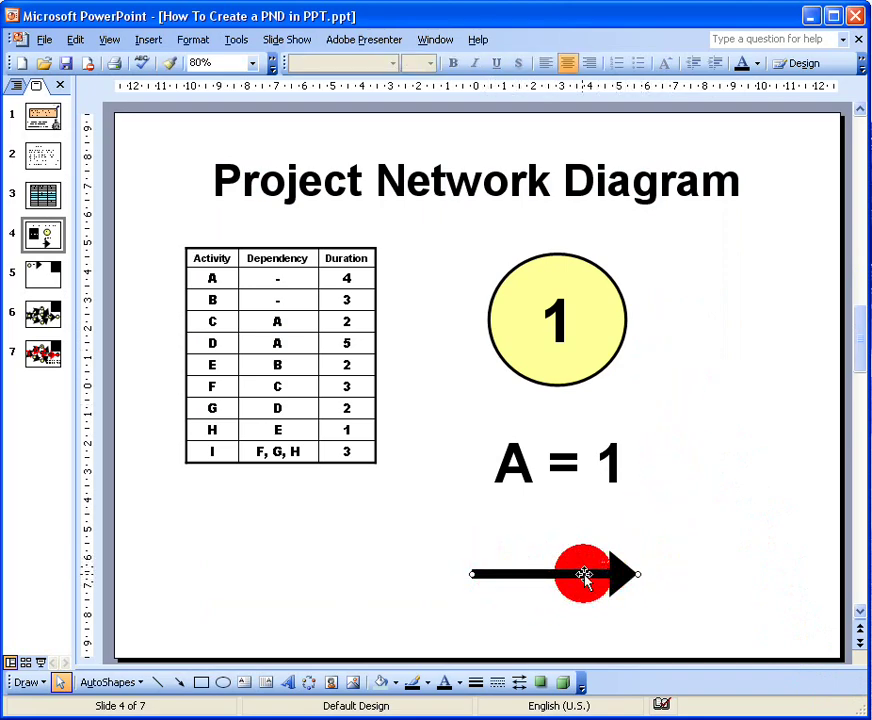
Point out the A = 1 label and yellow node 1, then advance to slide 5.
{"action": "left_click", "coordinate": [612, 445]}
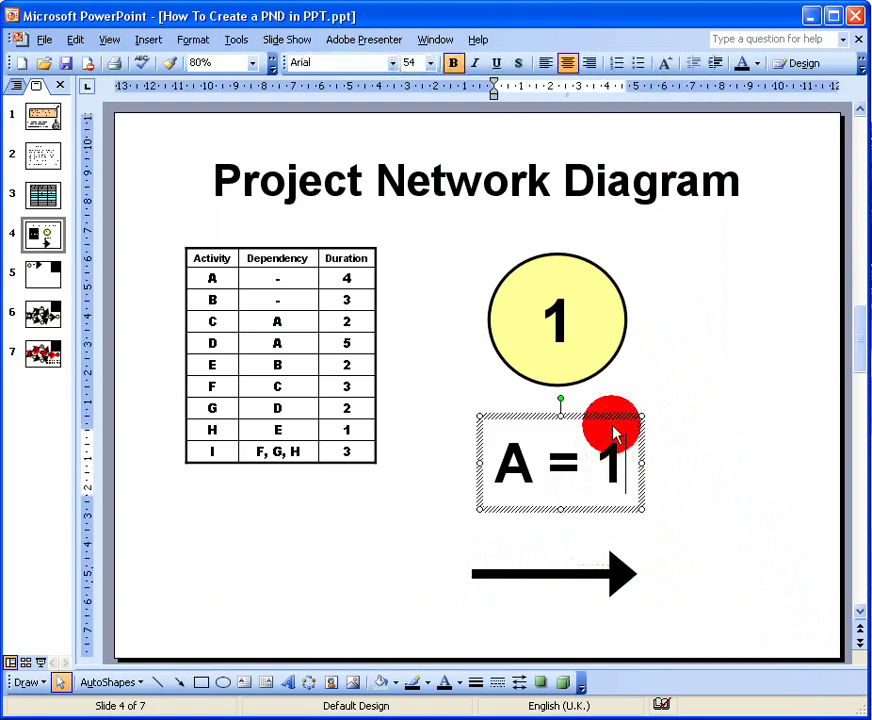
{"action": "left_click", "coordinate": [605, 418]}
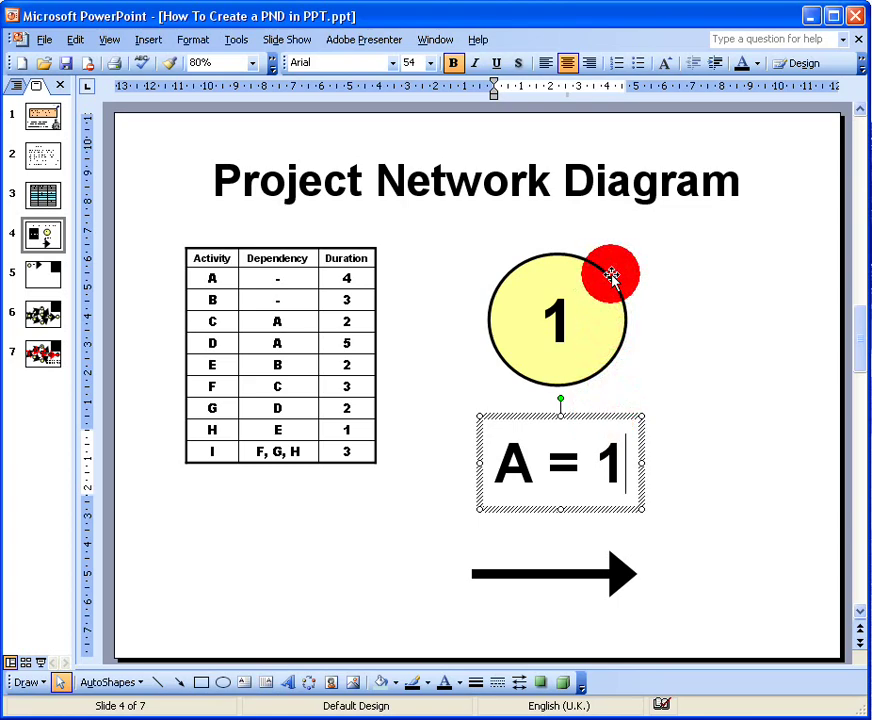
{"action": "left_click", "coordinate": [611, 277]}
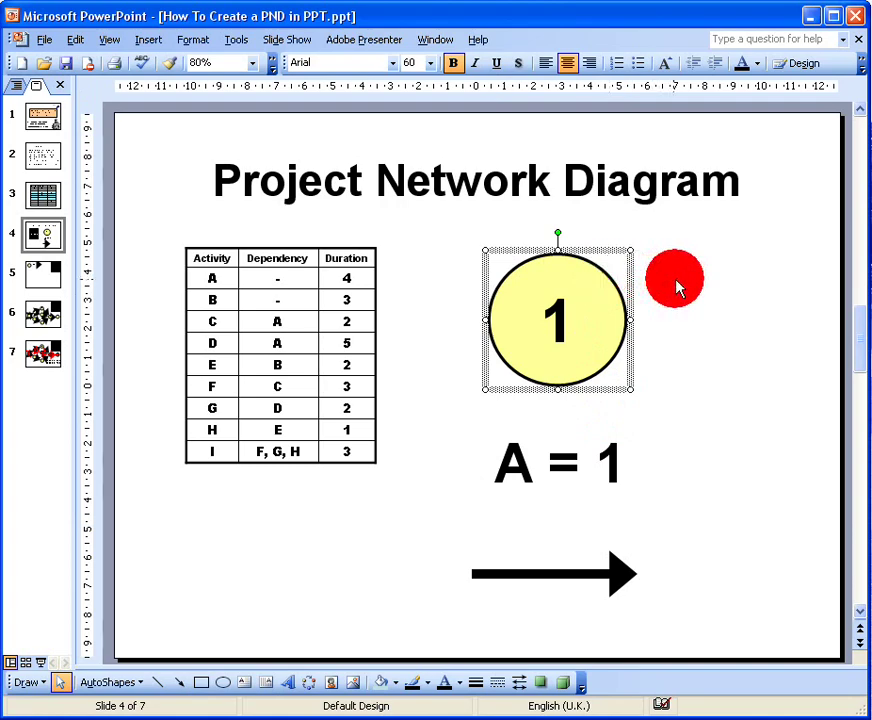
{"action": "left_click", "coordinate": [677, 288]}
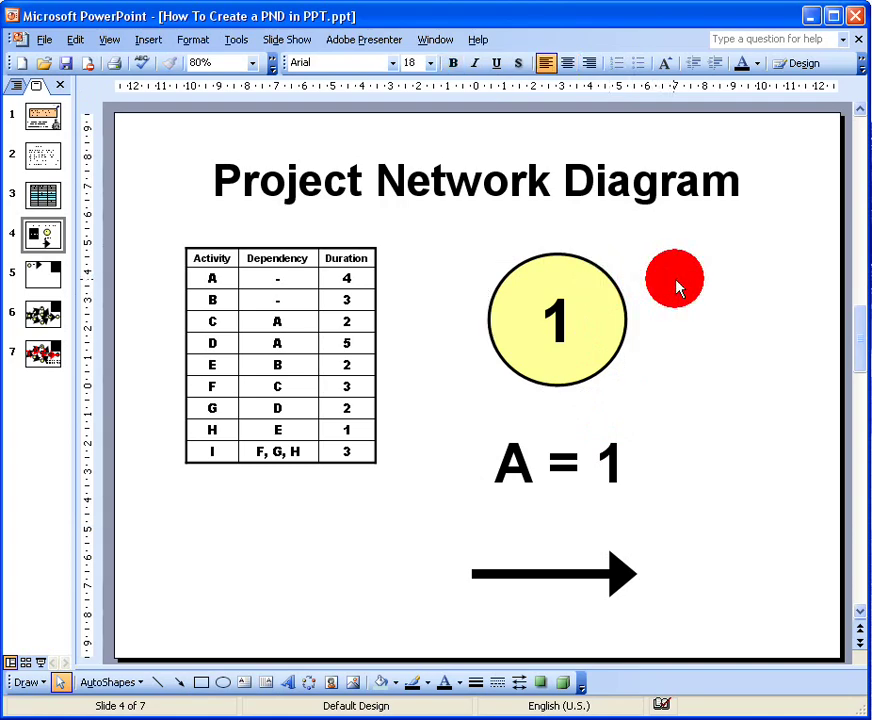
{"action": "key", "text": "Page_Down"}
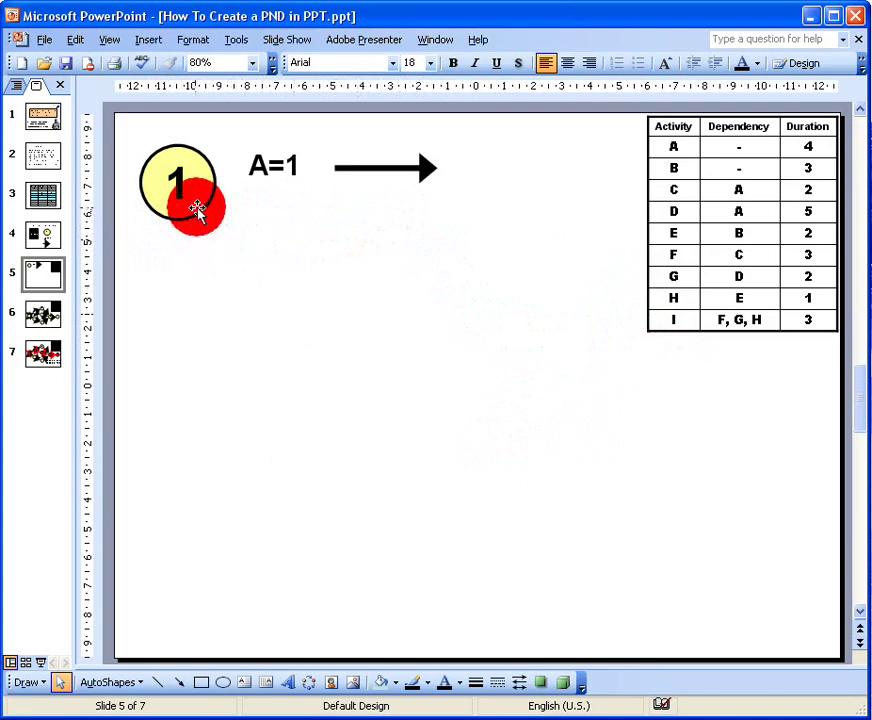
{"action": "left_click", "coordinate": [201, 207]}
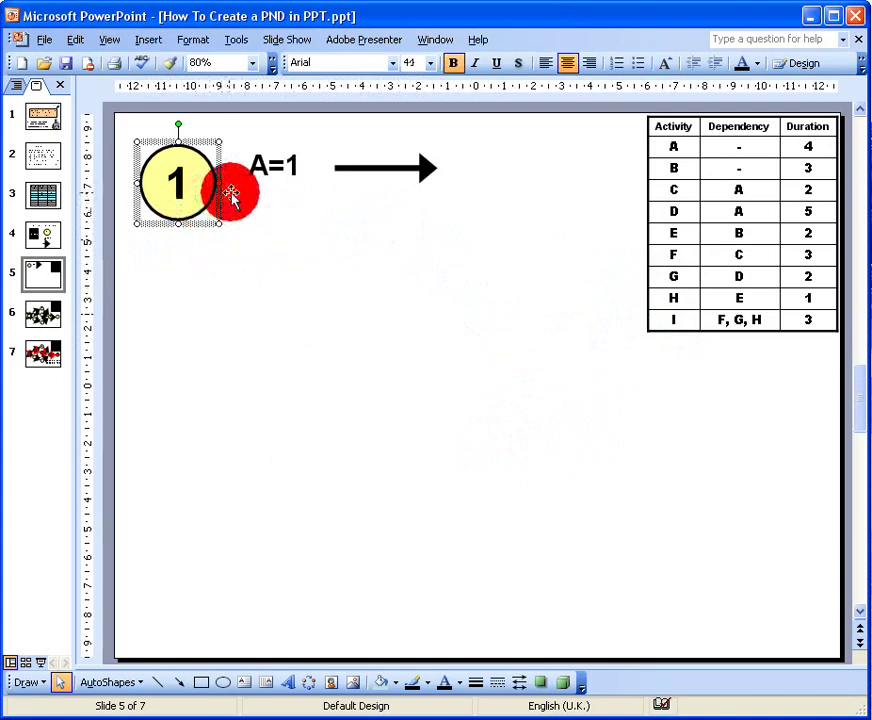
Select and adjust the template node 1, A=1 label and arrow on slide 5.
{"action": "left_click", "coordinate": [279, 168]}
{"action": "left_click", "coordinate": [212, 180]}
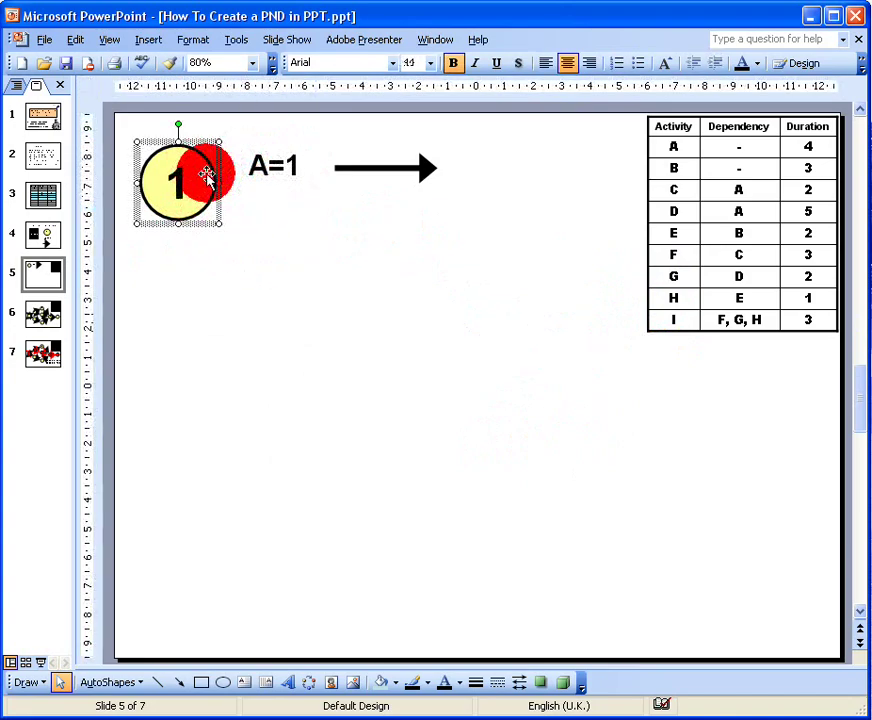
{"action": "left_click", "coordinate": [264, 158]}
{"action": "left_click", "coordinate": [386, 170]}
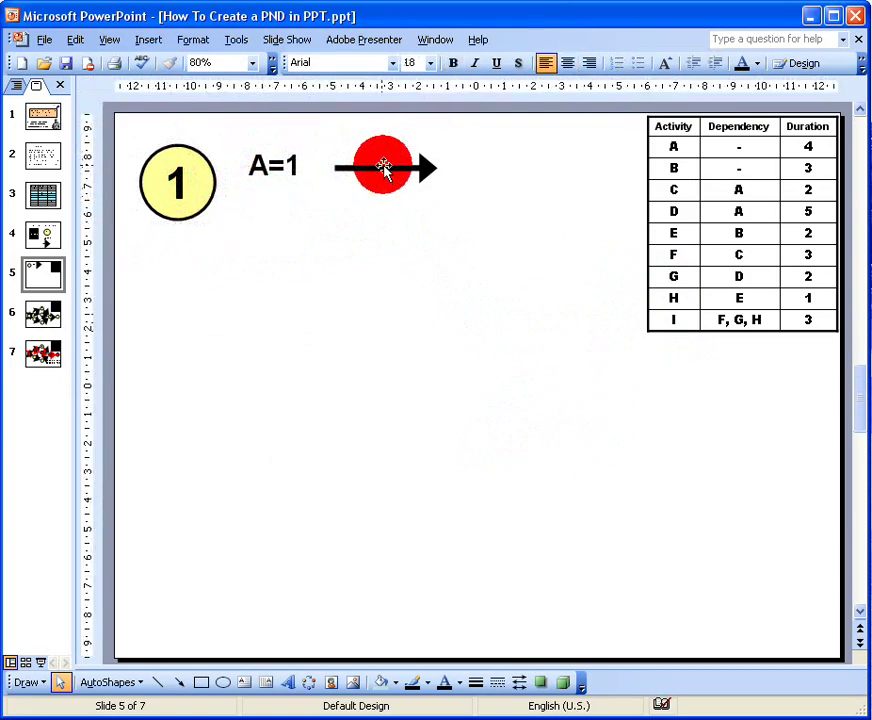
{"action": "left_click", "coordinate": [384, 169]}
{"action": "left_click_drag", "start_coordinate": [384, 170], "coordinate": [363, 188]}
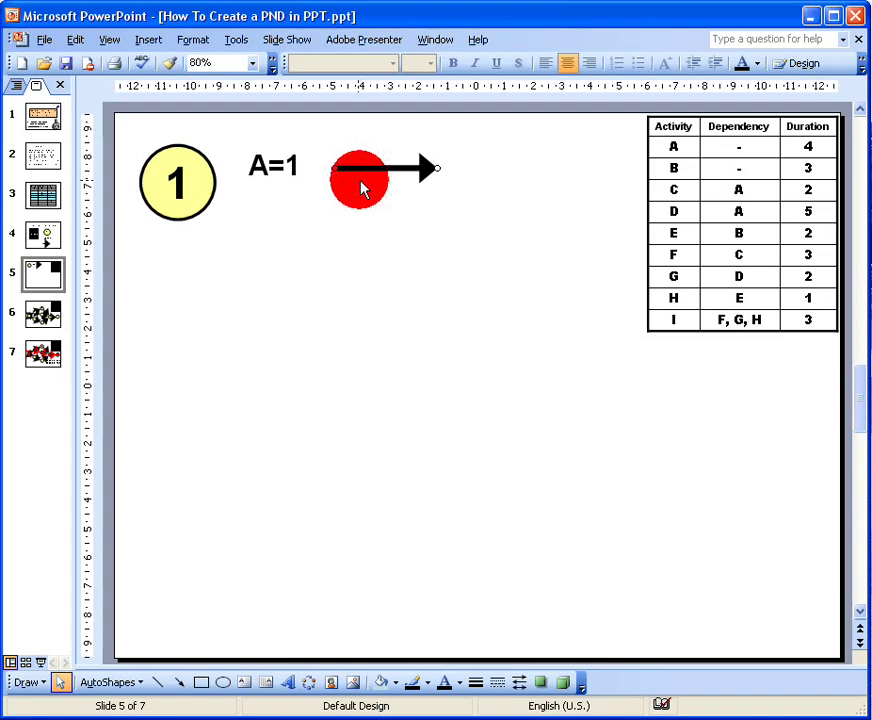
{"action": "left_click_drag", "start_coordinate": [364, 187], "coordinate": [213, 175]}
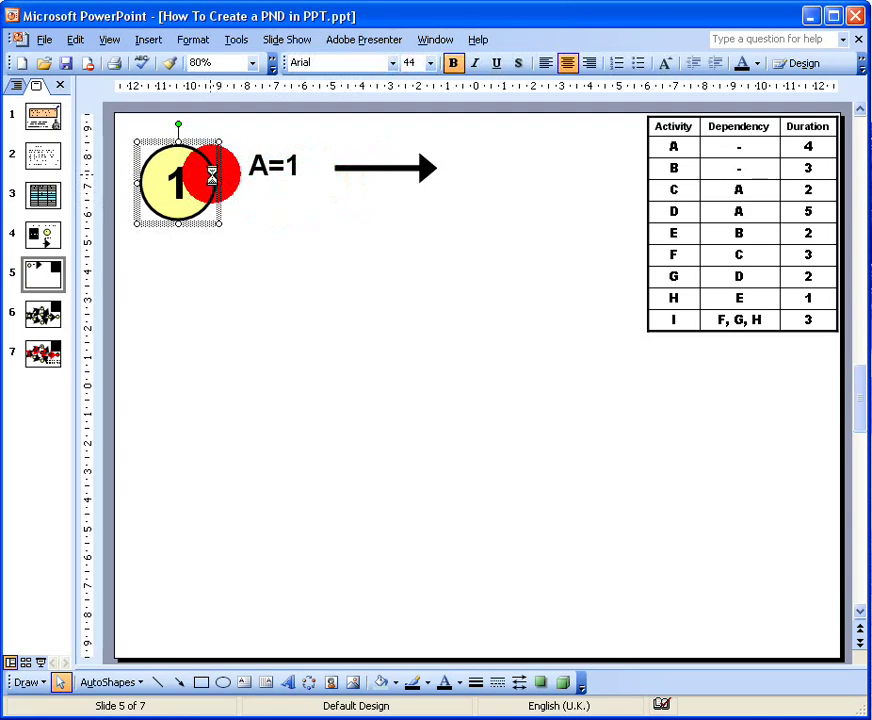
Duplicate node 1 and place the copy at the lower left of the slide.
{"action": "key", "text": "ctrl+d"}
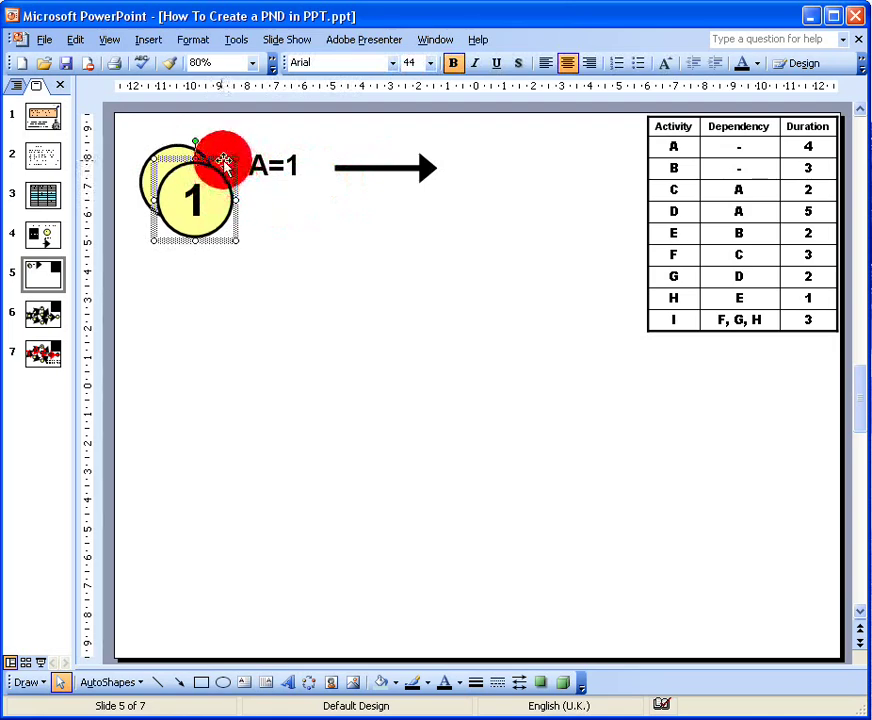
{"action": "left_click_drag", "start_coordinate": [225, 165], "coordinate": [190, 406]}
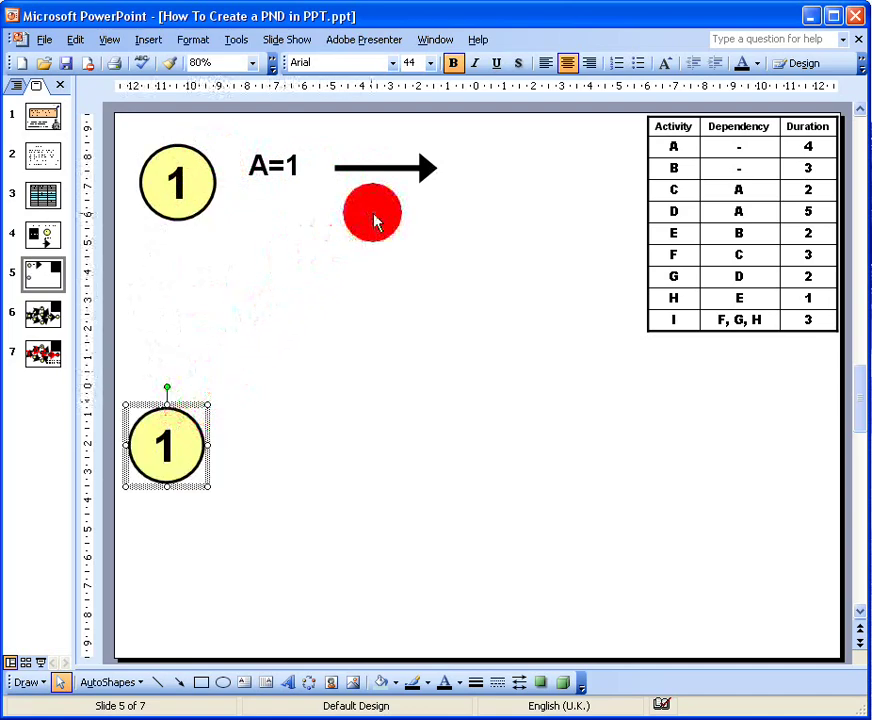
{"action": "left_click", "coordinate": [381, 166]}
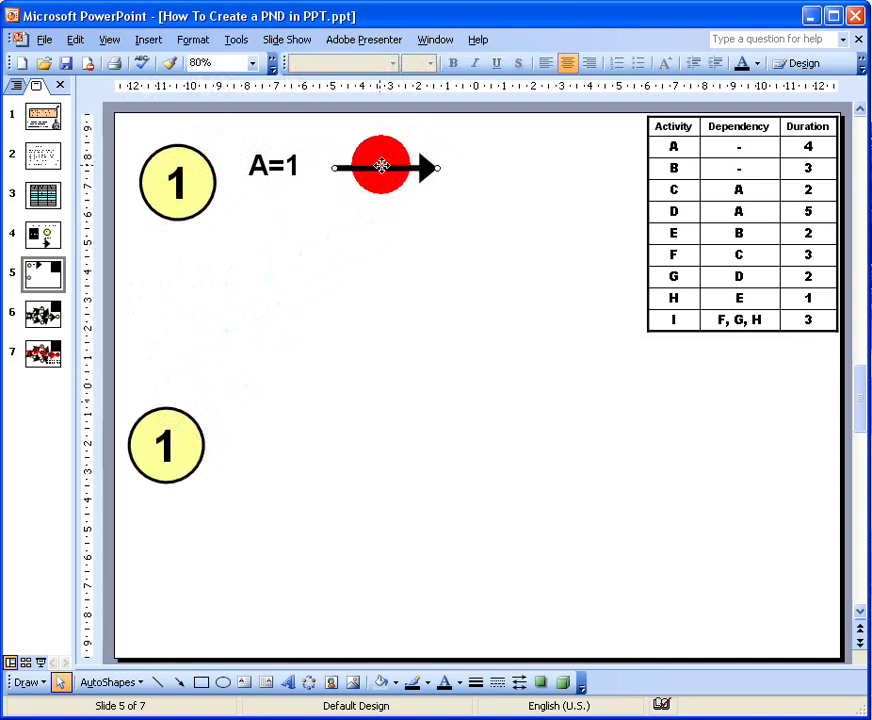
Duplicate the arrow and angle it up-right from the lower node 1.
{"action": "key", "text": "ctrl+d"}
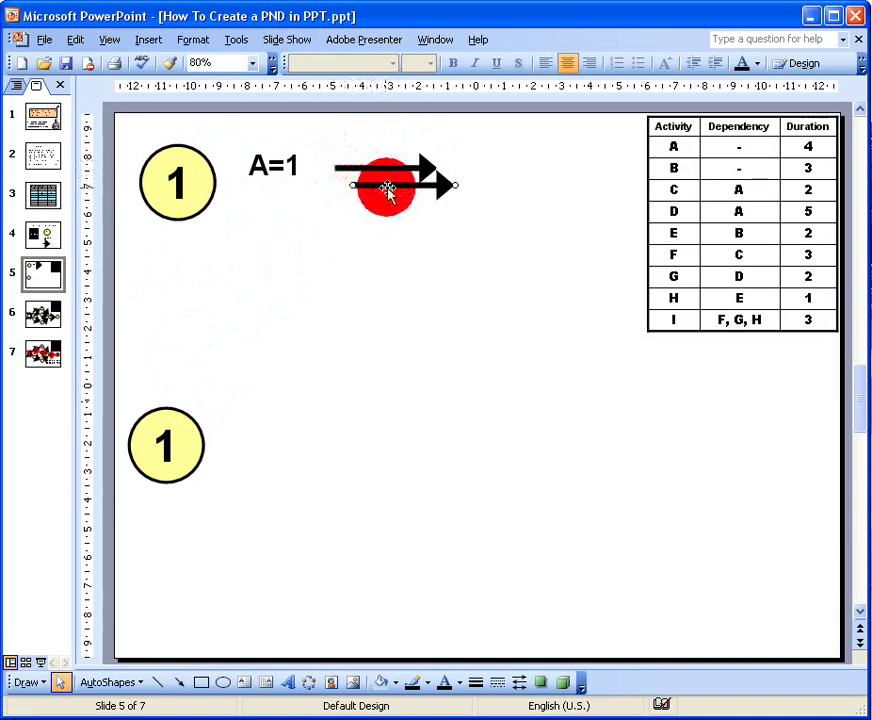
{"action": "left_click_drag", "start_coordinate": [387, 188], "coordinate": [237, 418]}
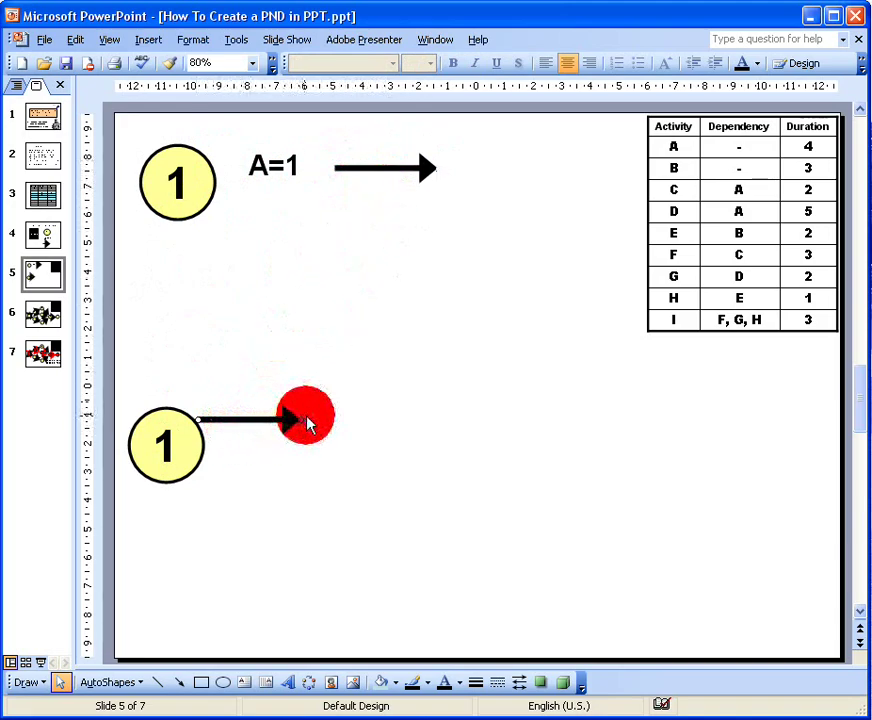
{"action": "left_click_drag", "start_coordinate": [296, 416], "coordinate": [265, 364]}
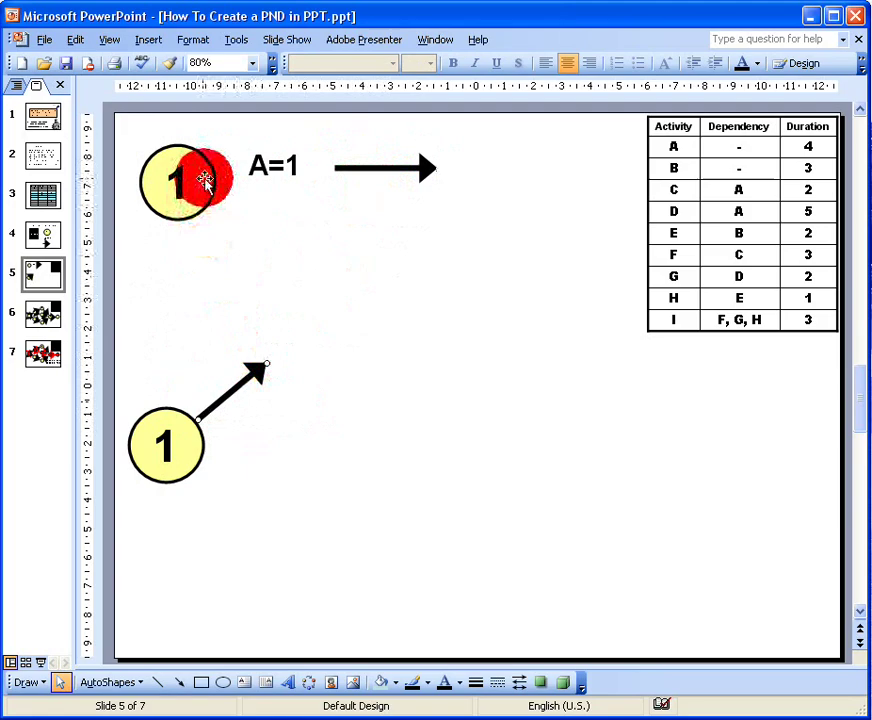
Copy node 1 to the arrow's tip and renumber it 2.
{"action": "left_click", "coordinate": [204, 180]}
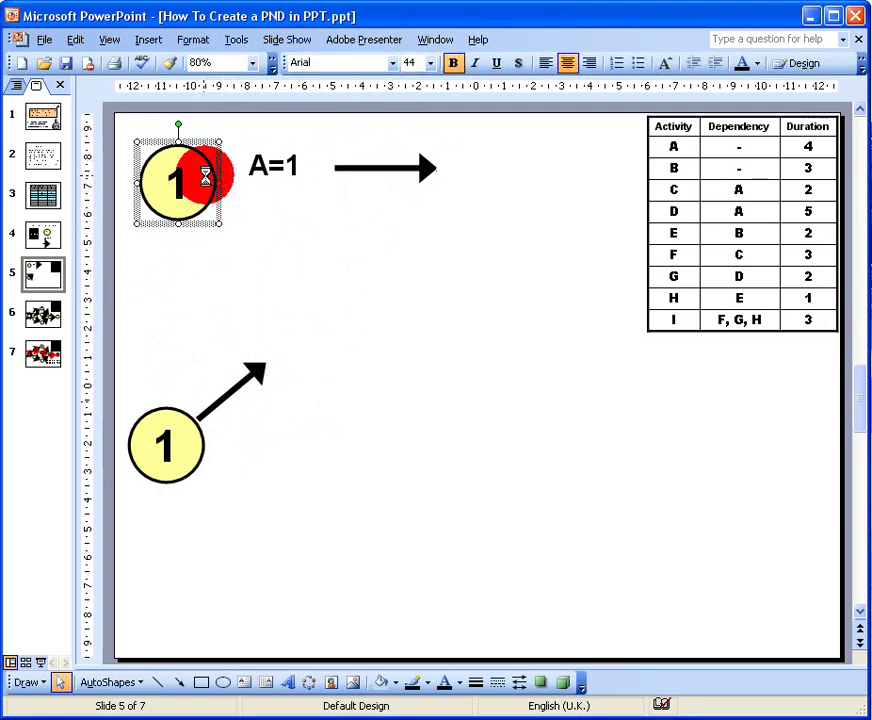
{"action": "key", "text": "ctrl+d"}
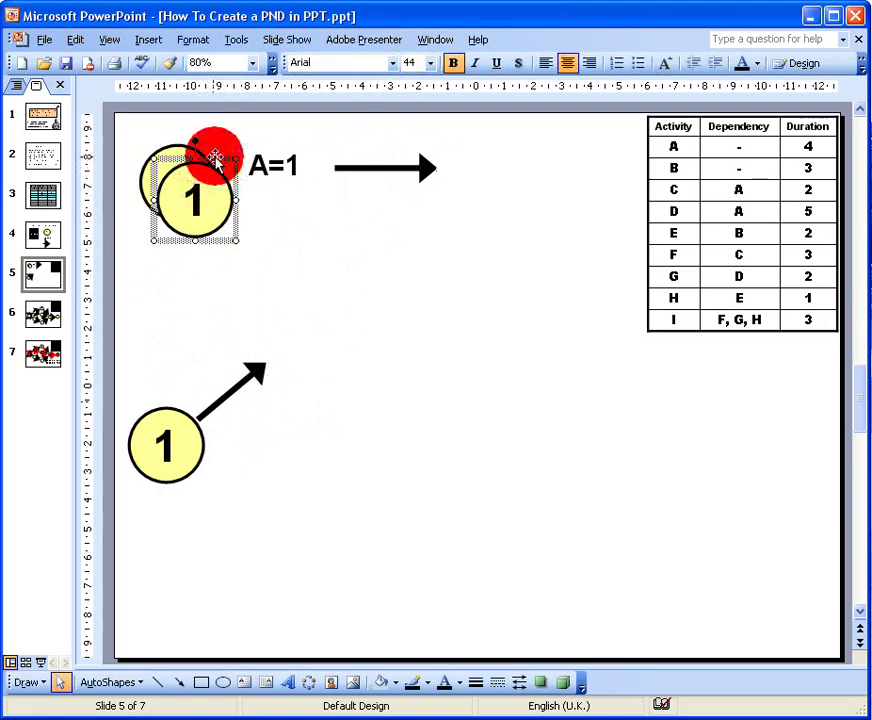
{"action": "left_click_drag", "start_coordinate": [215, 158], "coordinate": [319, 302]}
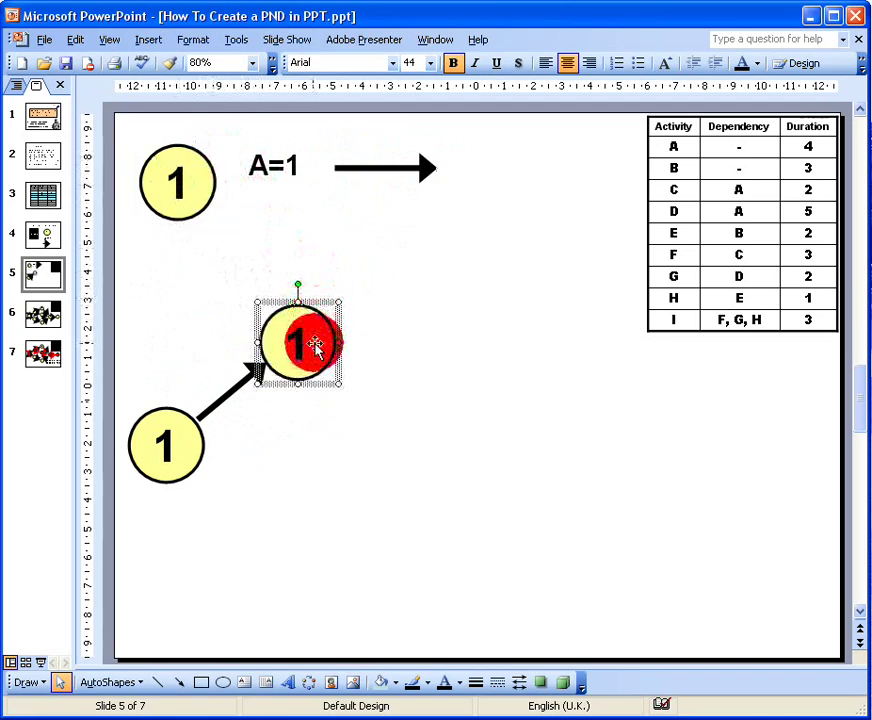
{"action": "double_click", "coordinate": [300, 345]}
{"action": "type", "text": "2"}
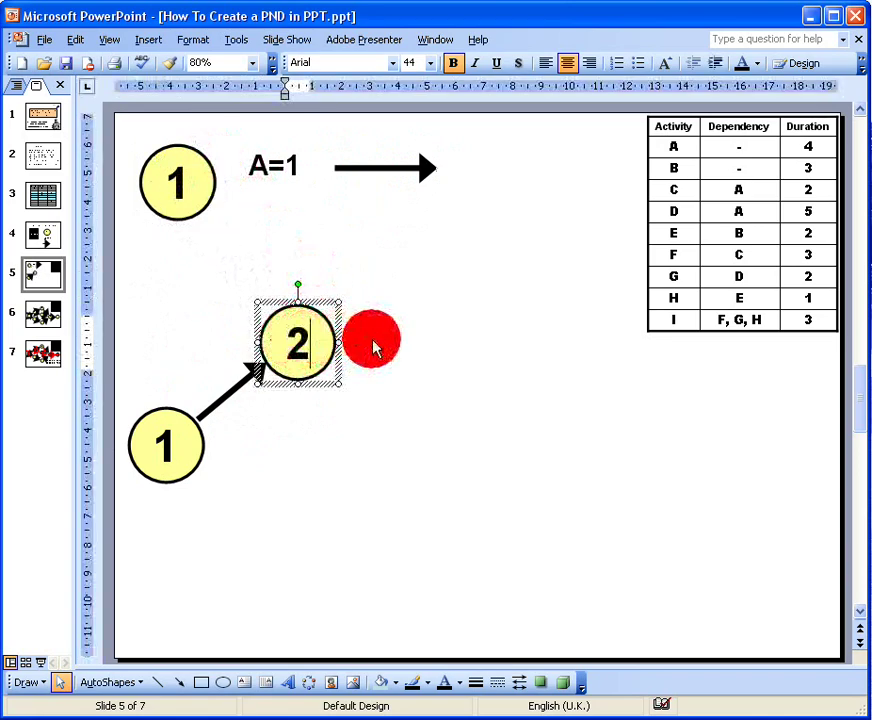
{"action": "left_click", "coordinate": [375, 347]}
Duplicate the A=1 label beside the diagonal arrow and change it to A=4.
{"action": "left_click", "coordinate": [286, 165]}
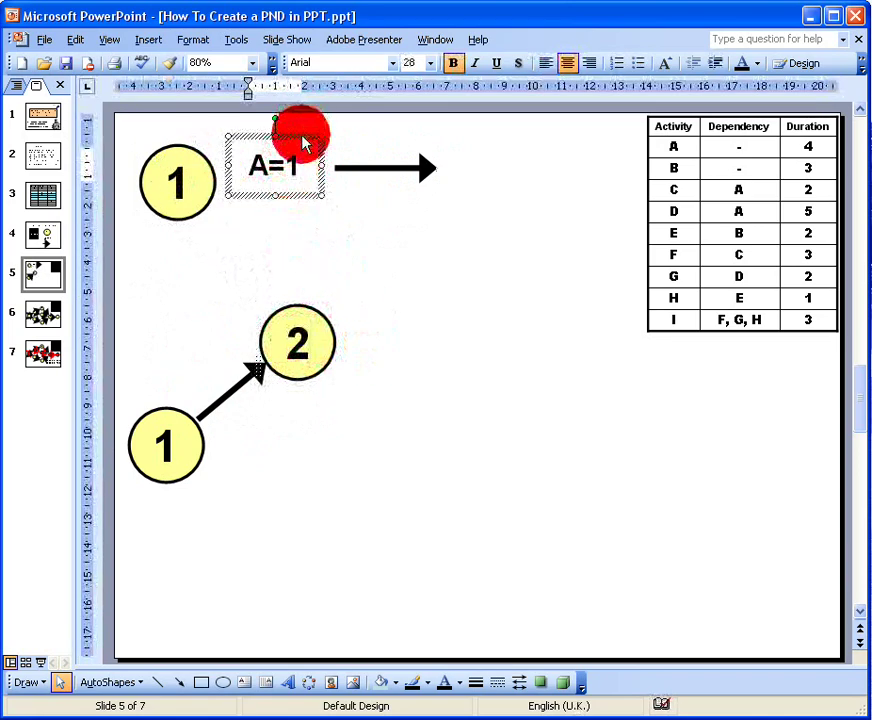
{"action": "left_click", "coordinate": [304, 140]}
{"action": "key", "text": "ctrl+d"}
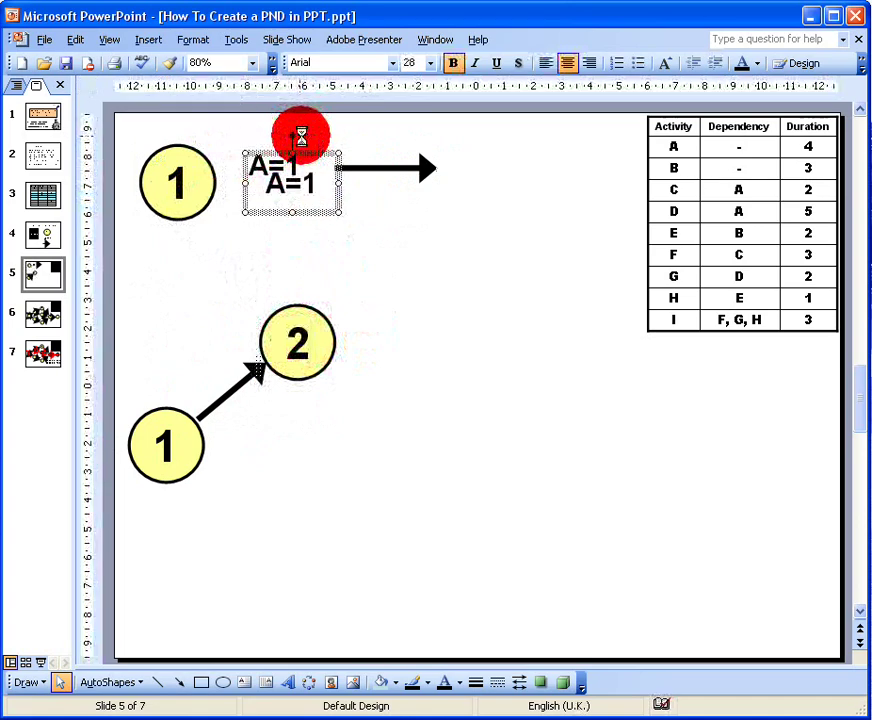
{"action": "left_click_drag", "start_coordinate": [311, 145], "coordinate": [230, 342]}
{"action": "left_click", "coordinate": [228, 367]}
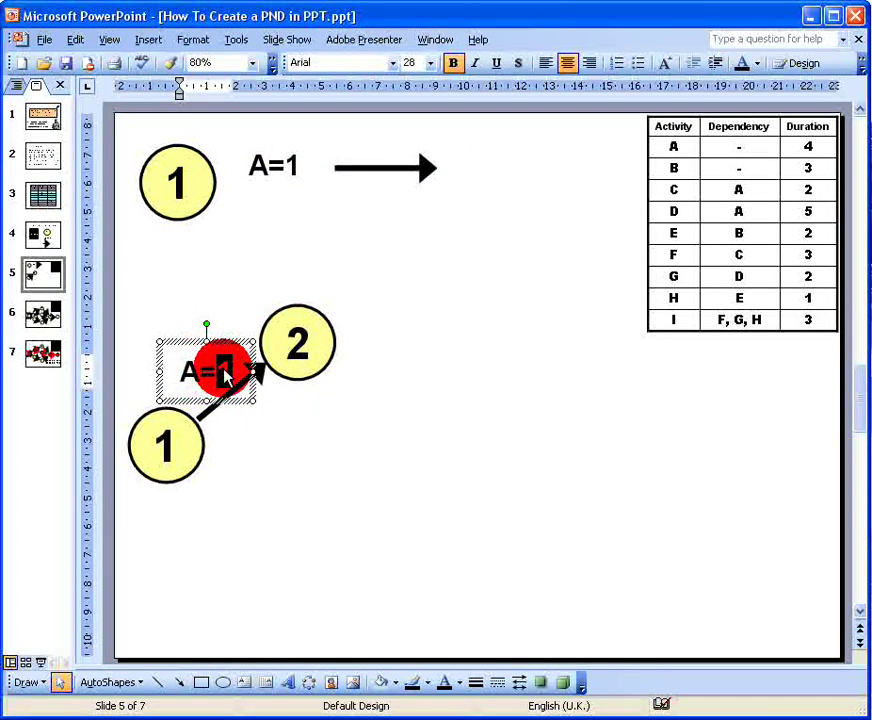
{"action": "type", "text": "4"}
{"action": "left_click", "coordinate": [285, 433]}
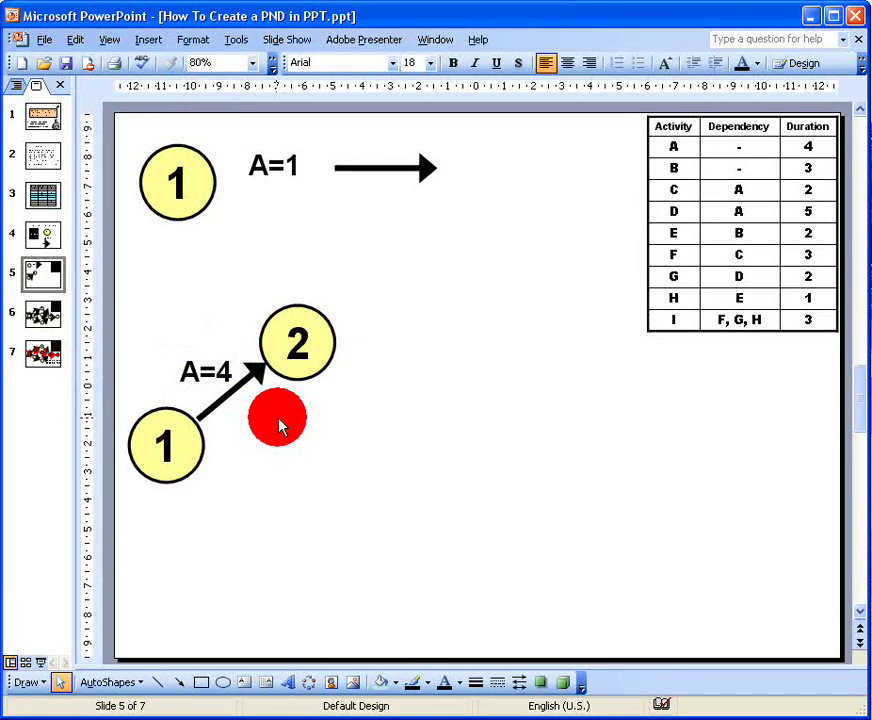
Duplicate the template arrow and angle it down-right from node 1.
{"action": "left_click", "coordinate": [388, 166]}
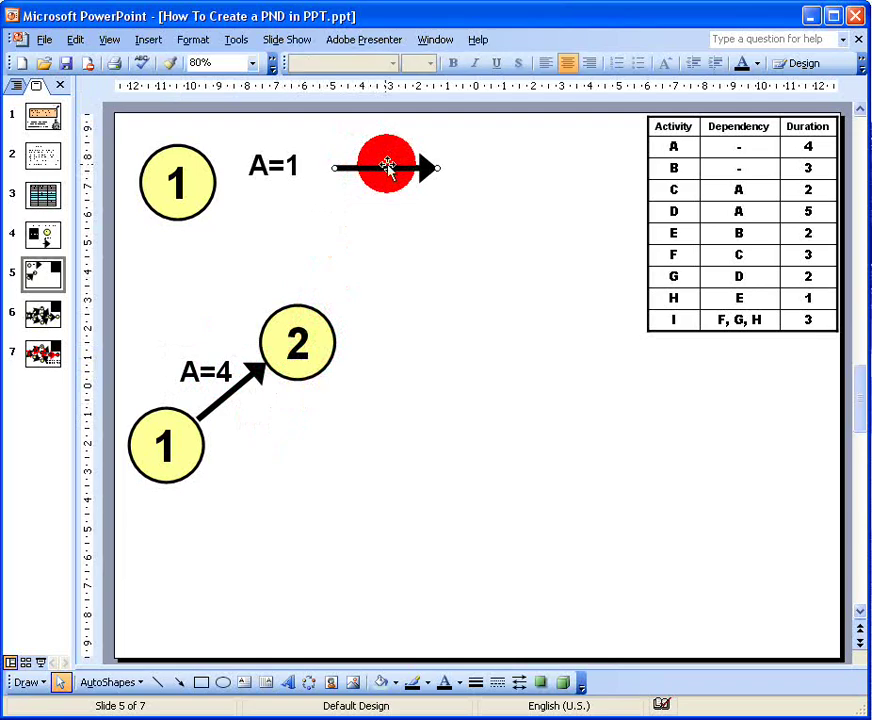
{"action": "key", "text": "ctrl+d"}
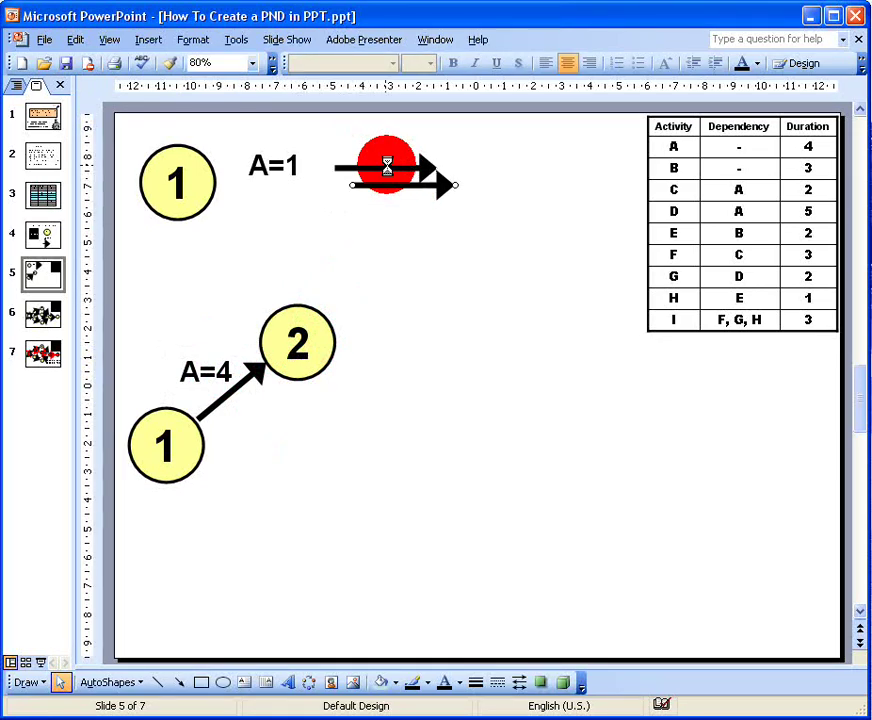
{"action": "mouse_move", "coordinate": [403, 189]}
{"action": "left_mouse_down"}
{"action": "mouse_move", "coordinate": [317, 452]}
{"action": "mouse_move", "coordinate": [262, 479]}
{"action": "mouse_move", "coordinate": [252, 471]}
{"action": "left_mouse_up"}
{"action": "left_click_drag", "start_coordinate": [299, 471], "coordinate": [266, 526]}
Copy the node circle to the lower arrow's tip and renumber it 3.
{"action": "left_click", "coordinate": [212, 185]}
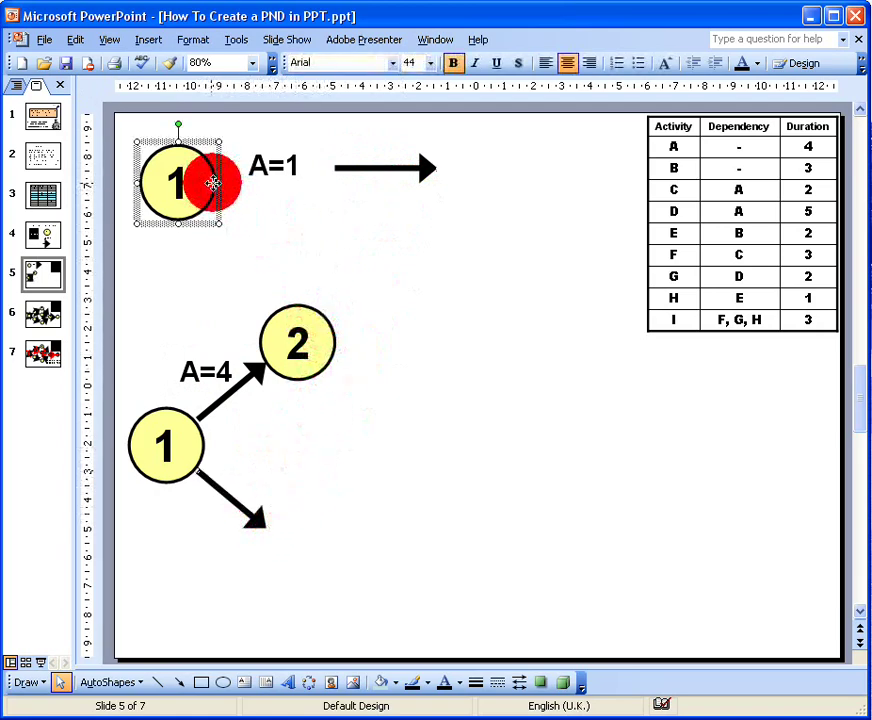
{"action": "key", "text": "ctrl+d"}
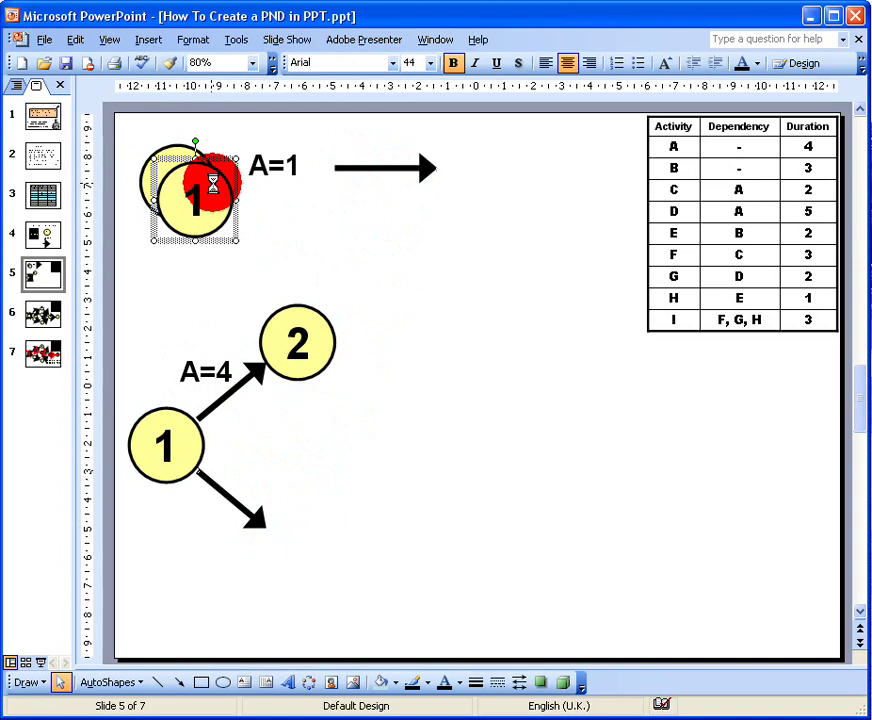
{"action": "left_click_drag", "start_coordinate": [212, 185], "coordinate": [326, 503]}
{"action": "double_click", "coordinate": [301, 542]}
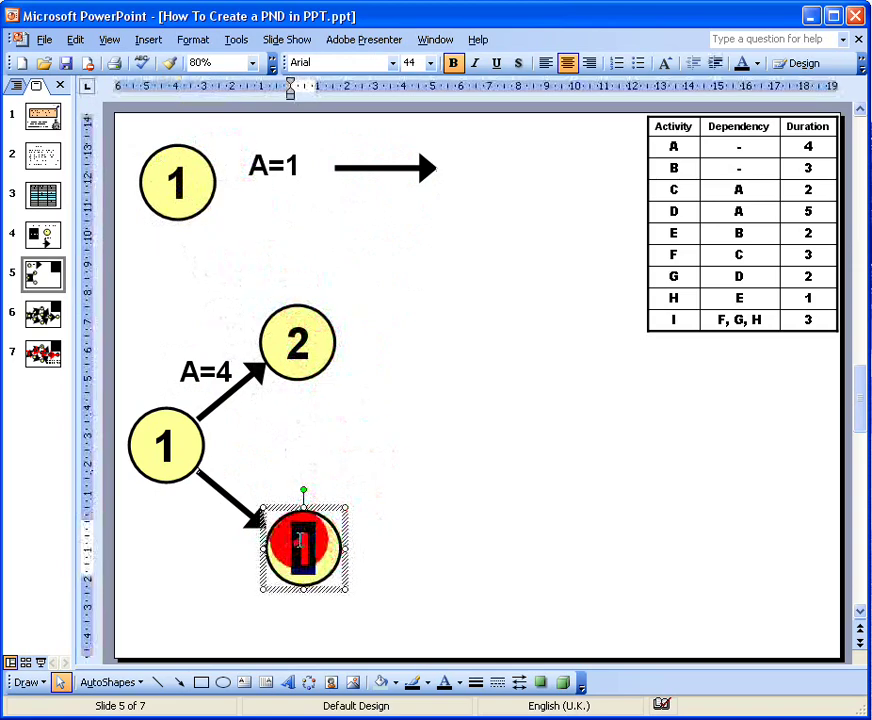
{"action": "type", "text": "3"}
Duplicate the A=1 label beside the lower arrow and retype it as B=3.
{"action": "left_click", "coordinate": [290, 155]}
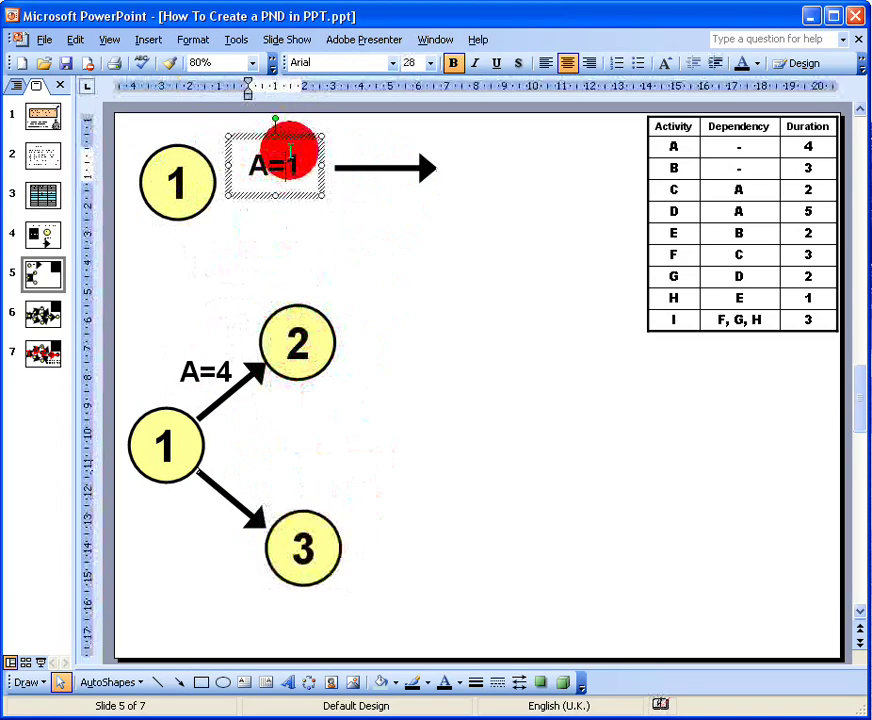
{"action": "left_click", "coordinate": [297, 137]}
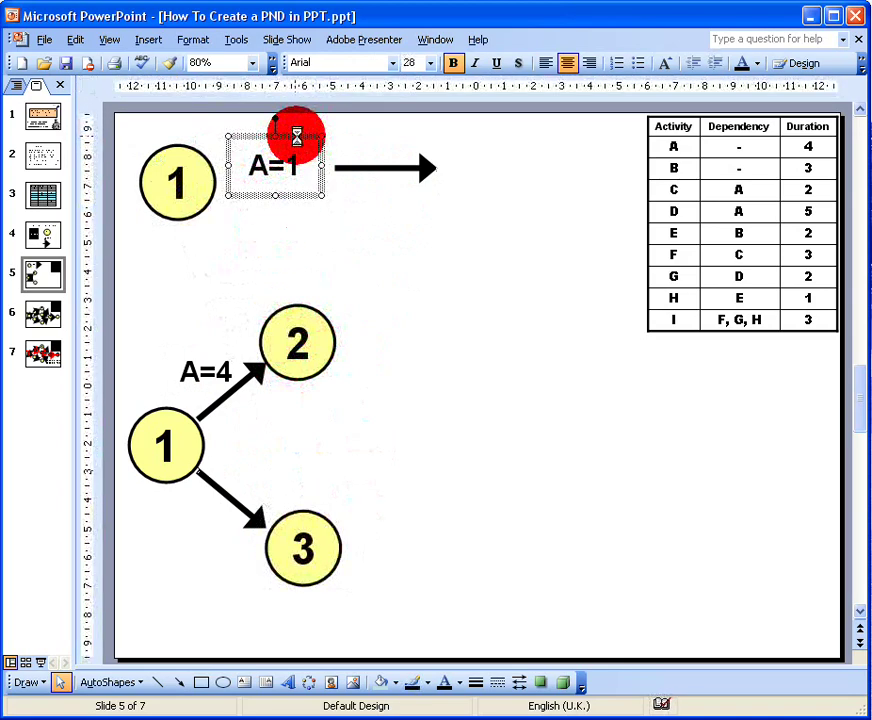
{"action": "key", "text": "ctrl+d"}
{"action": "left_click_drag", "start_coordinate": [297, 137], "coordinate": [178, 517]}
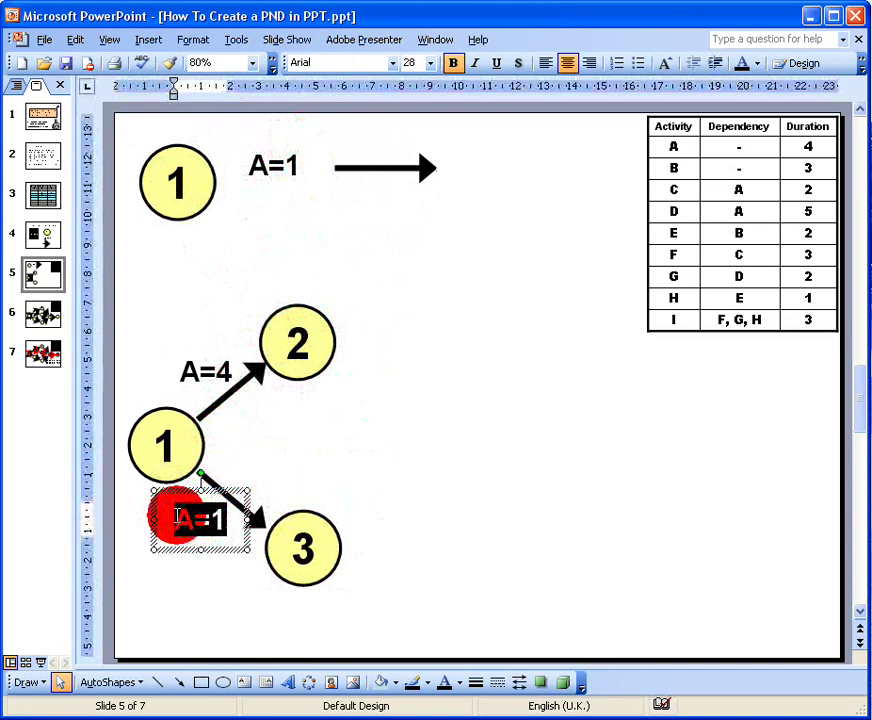
{"action": "type", "text": "B="}
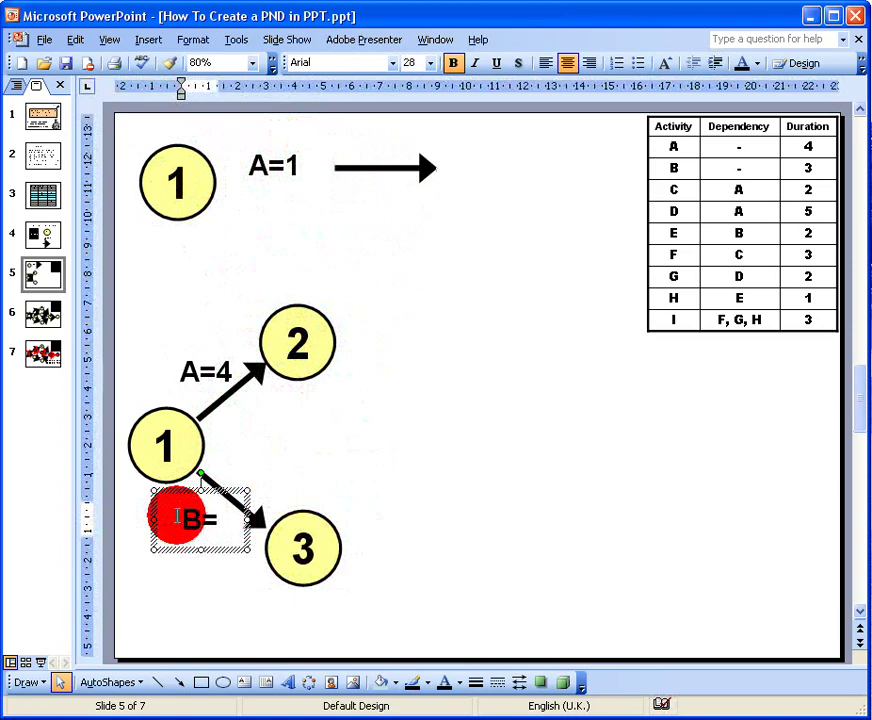
{"action": "type", "text": "3"}
{"action": "key", "text": "Escape"}
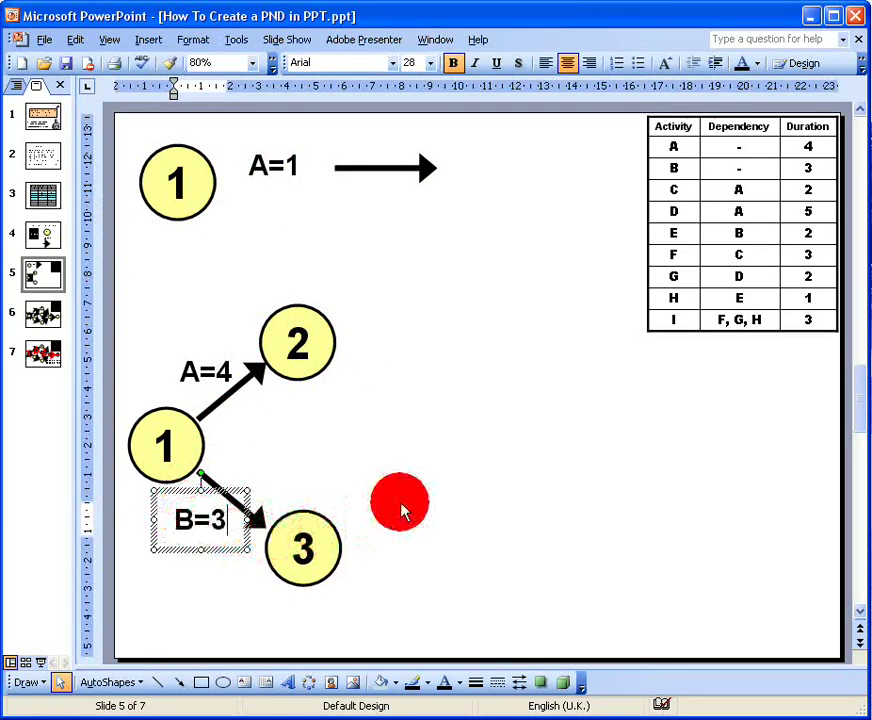
{"action": "left_click", "coordinate": [399, 502]}
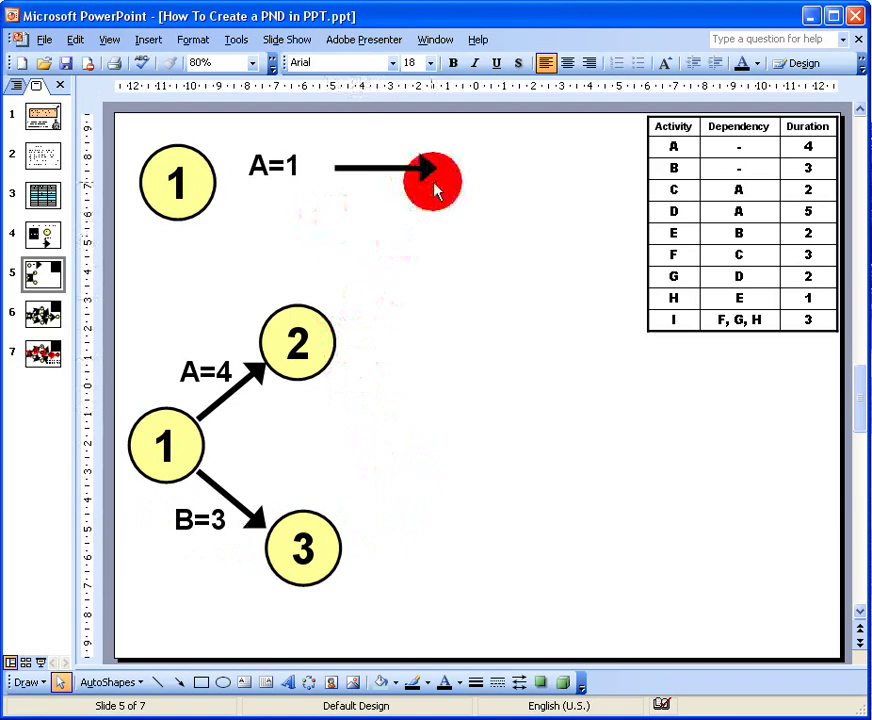
Add an arrow right of node 2 with a new node 4 at its tip.
{"action": "left_click", "coordinate": [386, 169]}
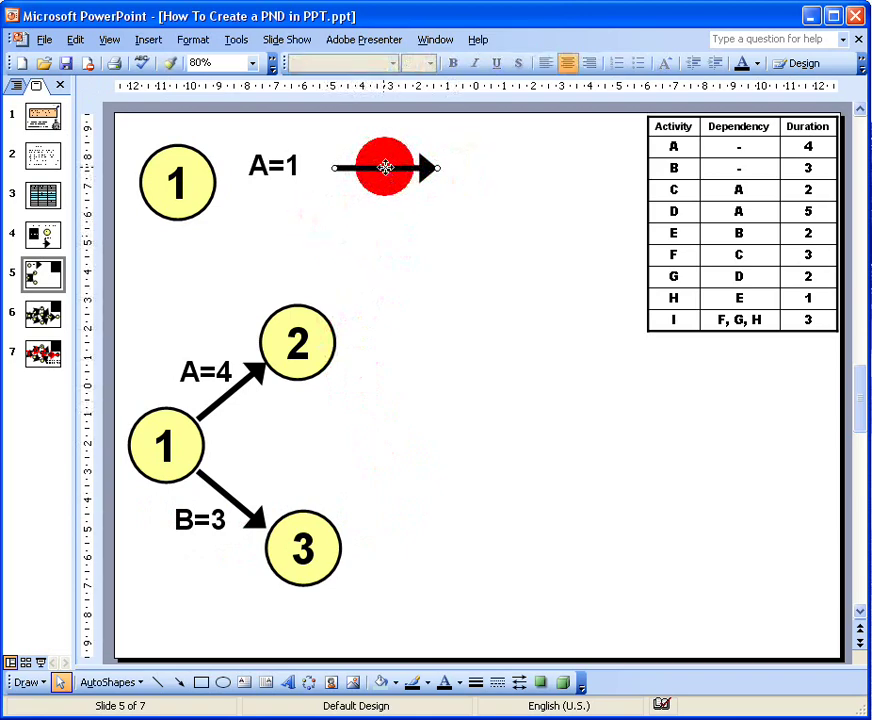
{"action": "left_click_drag", "start_coordinate": [386, 169], "coordinate": [395, 339]}
{"action": "left_click", "coordinate": [203, 158]}
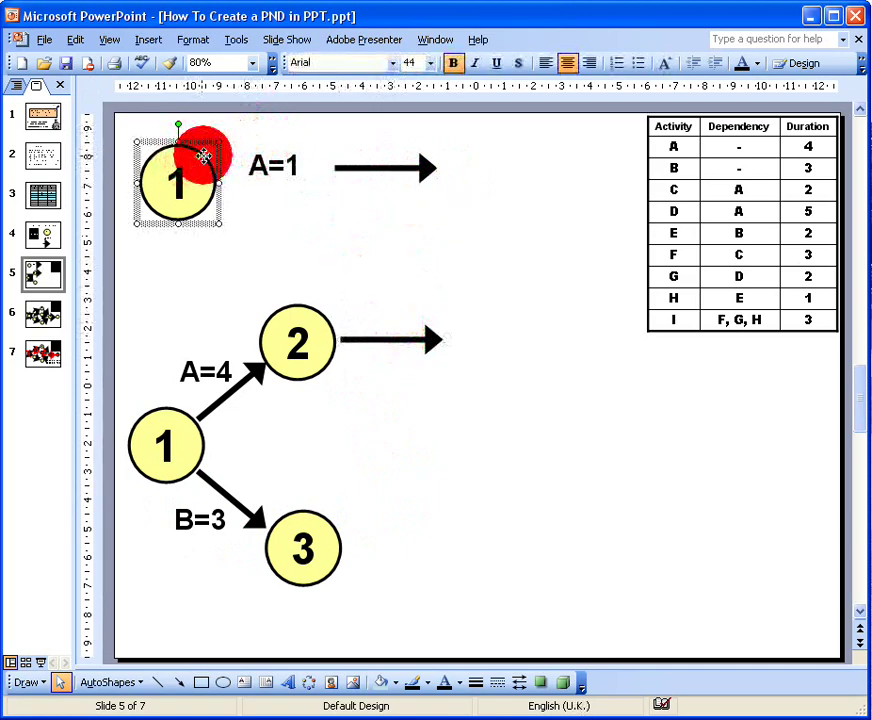
{"action": "left_click_drag", "start_coordinate": [203, 158], "coordinate": [502, 292]}
{"action": "double_click", "coordinate": [477, 335]}
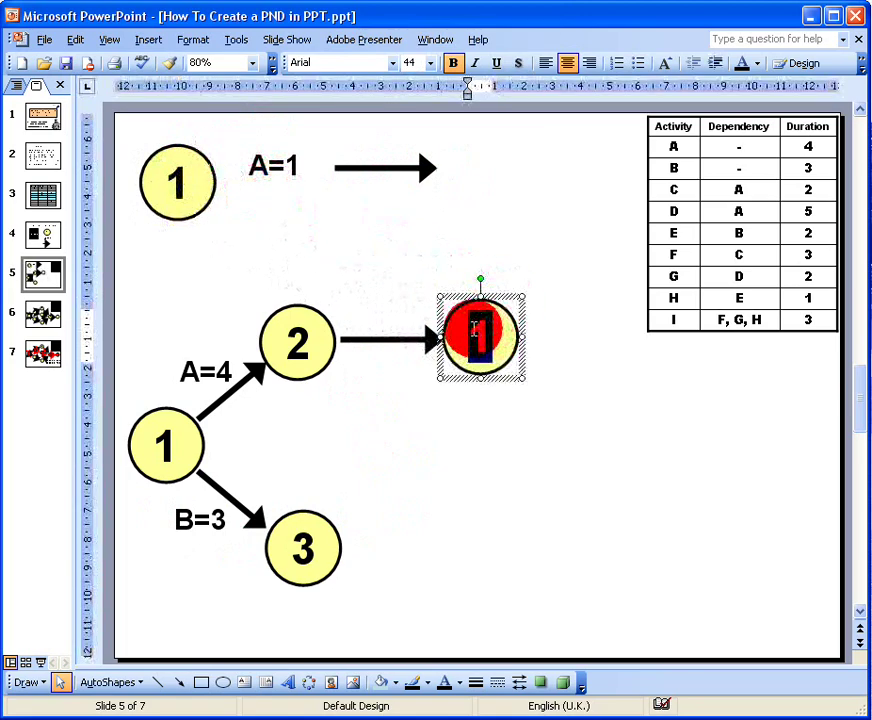
{"action": "type", "text": "4"}
Duplicate the A=1 label above the node 2→4 arrow and retype it as C=2.
{"action": "left_click", "coordinate": [286, 169]}
{"action": "left_click", "coordinate": [292, 132]}
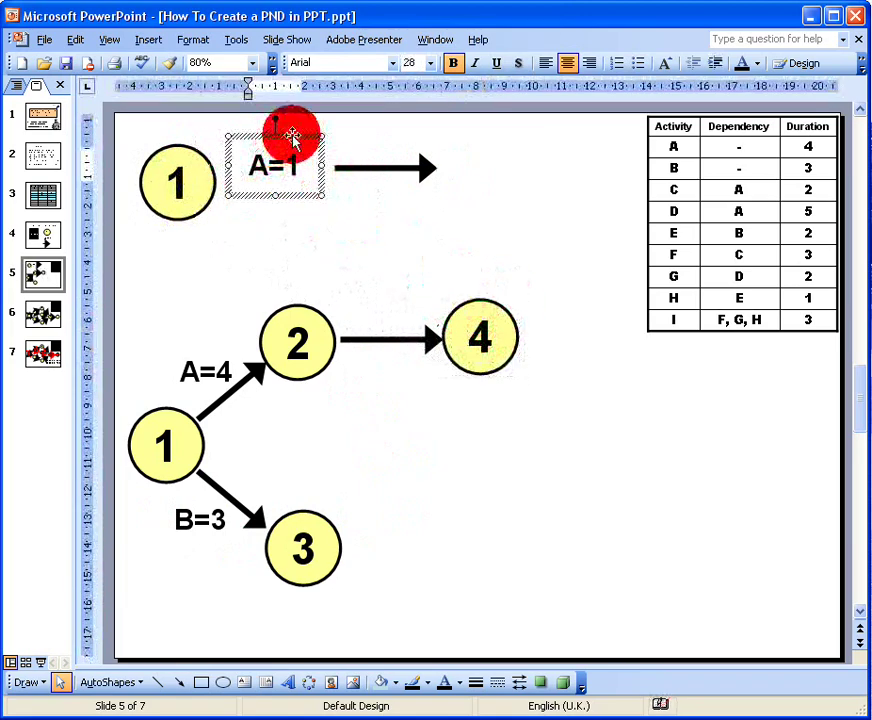
{"action": "key", "text": "ctrl+d"}
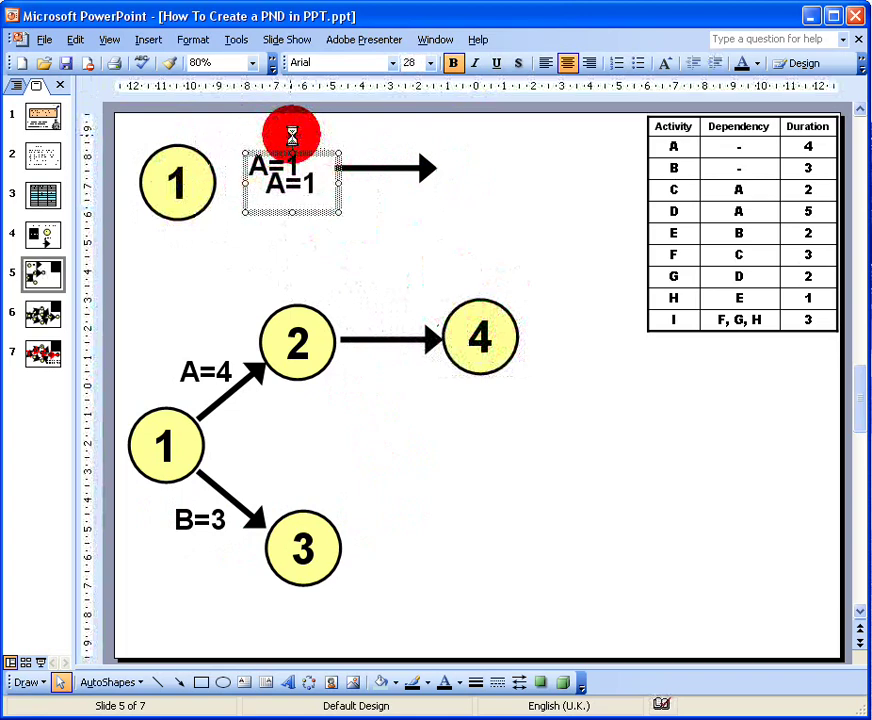
{"action": "left_click_drag", "start_coordinate": [309, 151], "coordinate": [363, 312]}
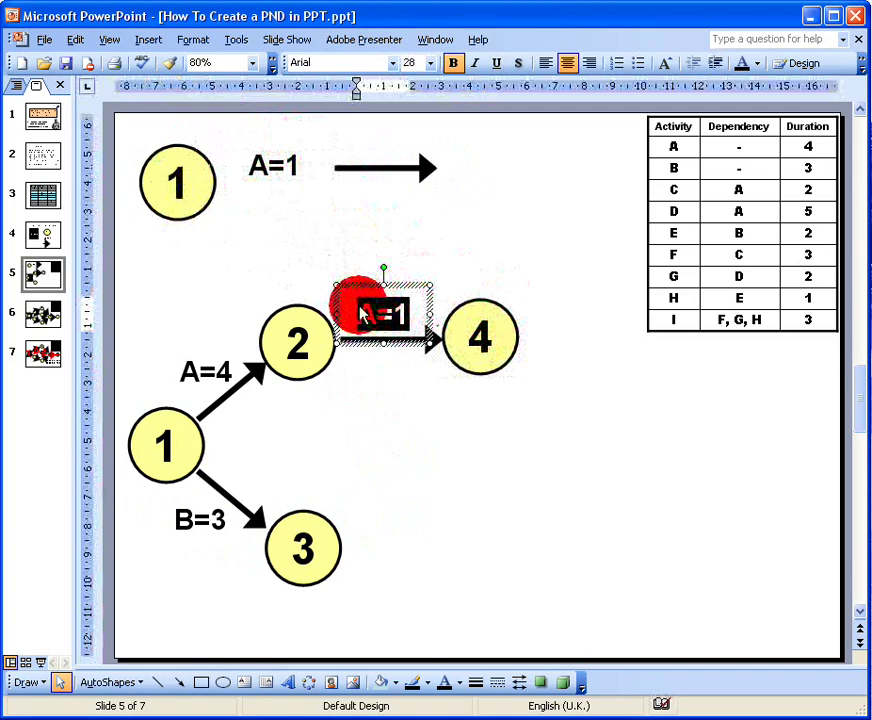
{"action": "type", "text": "C=2"}
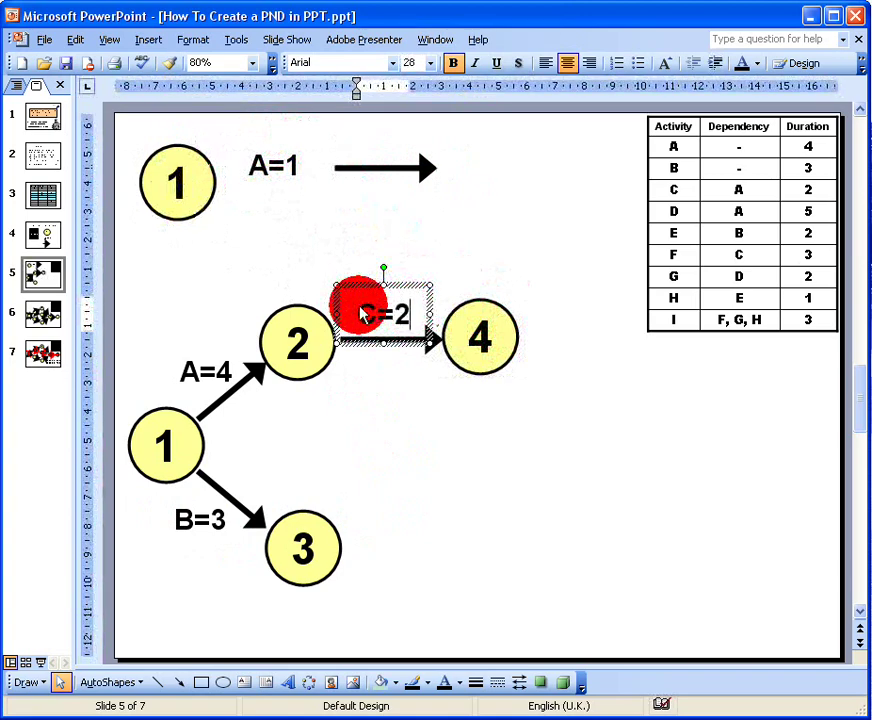
{"action": "left_click", "coordinate": [476, 387]}
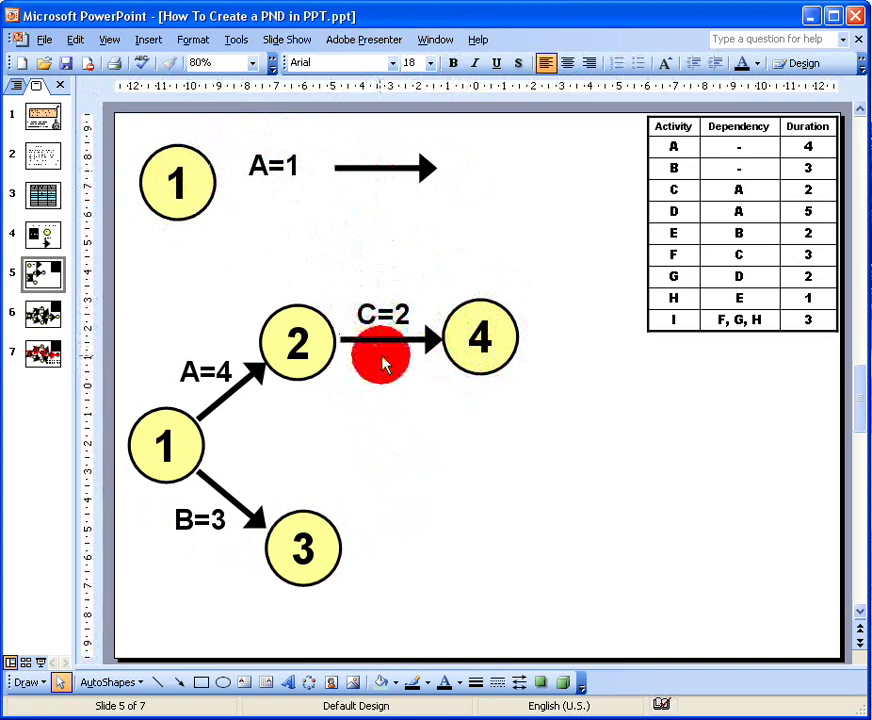
{"action": "left_click", "coordinate": [398, 170]}
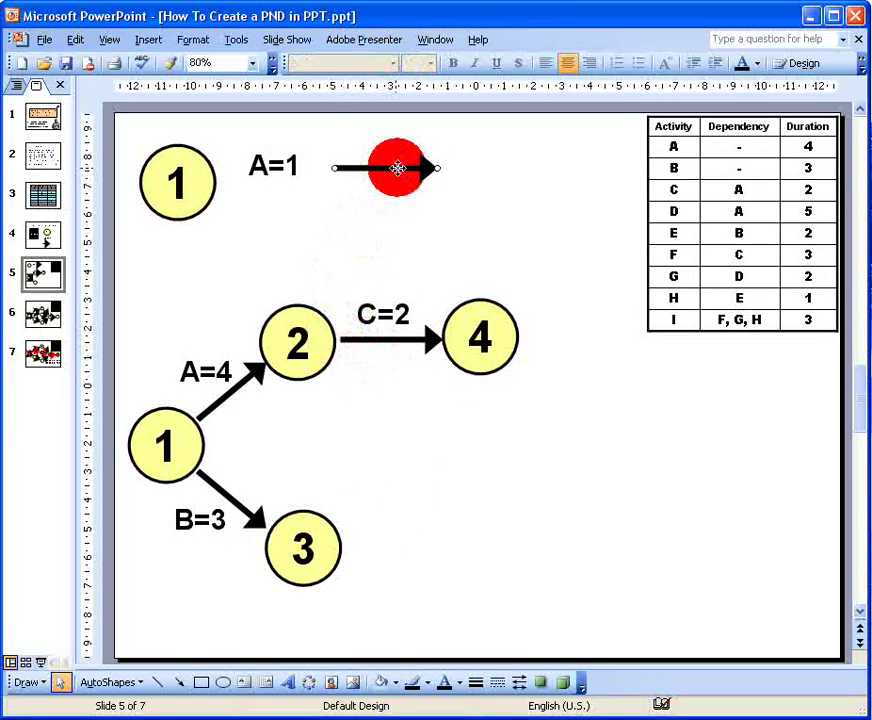
Duplicate the template arrow and angle it down-right from node 2.
{"action": "key", "text": "ctrl+d"}
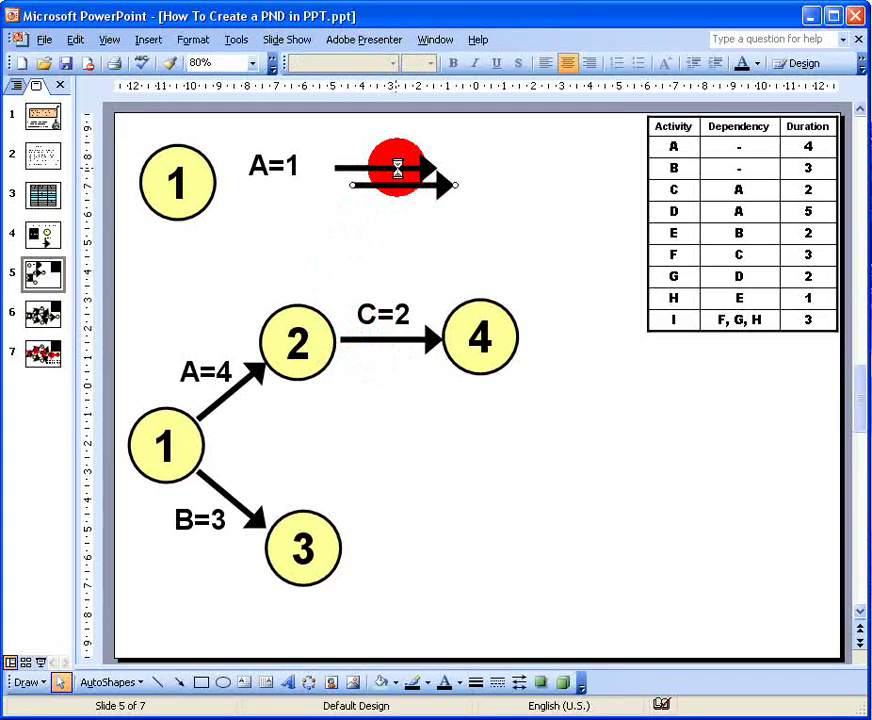
{"action": "left_click_drag", "start_coordinate": [366, 366], "coordinate": [372, 367]}
{"action": "left_click_drag", "start_coordinate": [432, 367], "coordinate": [414, 435]}
Copy the node circle to the new arrow's tip and renumber it 5.
{"action": "left_click", "coordinate": [212, 172]}
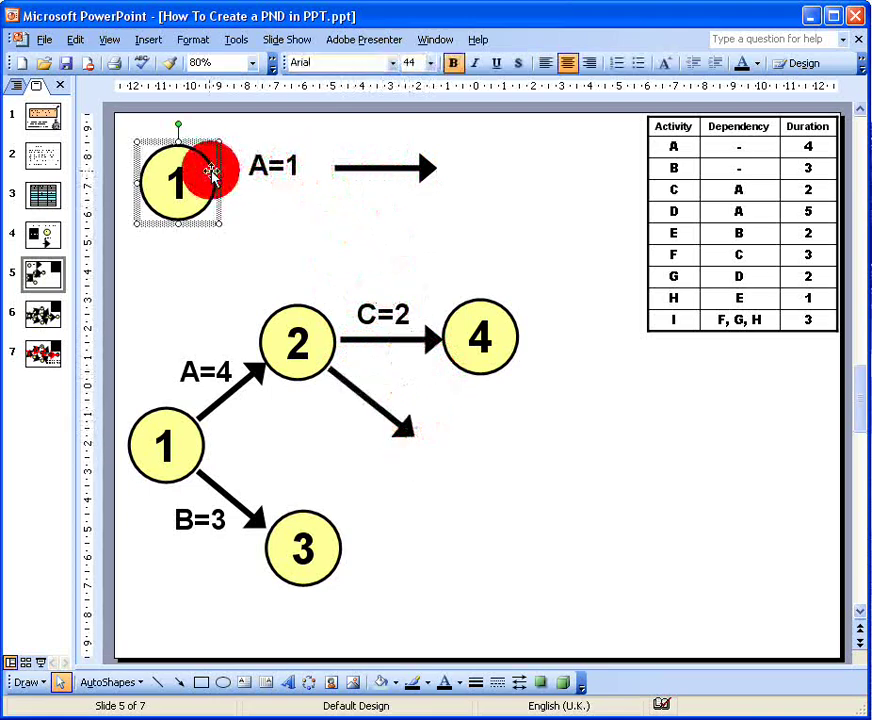
{"action": "key", "text": "ctrl+d"}
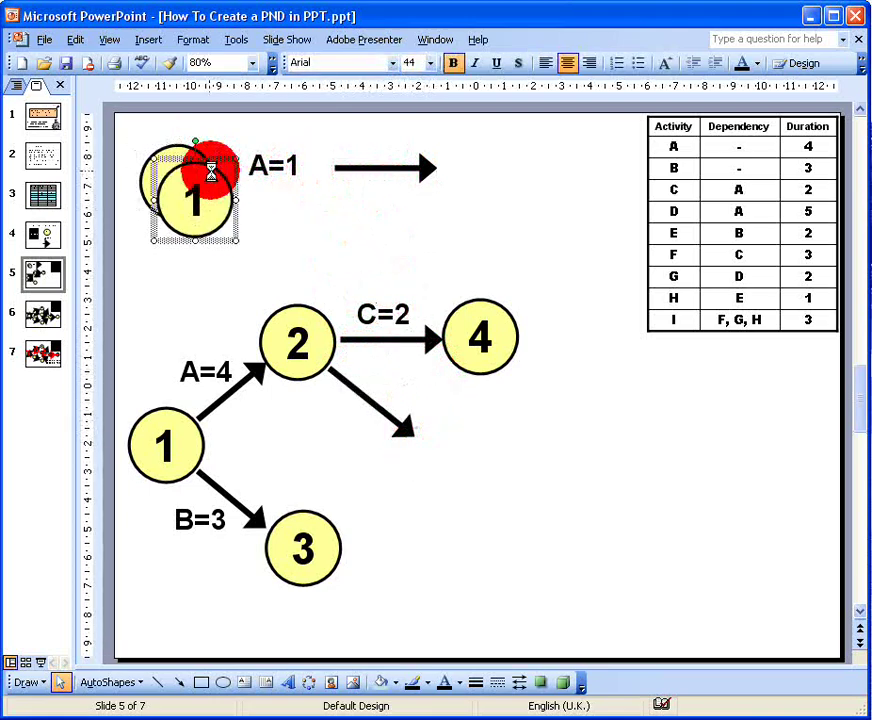
{"action": "left_click_drag", "start_coordinate": [212, 172], "coordinate": [452, 435]}
{"action": "double_click", "coordinate": [449, 440]}
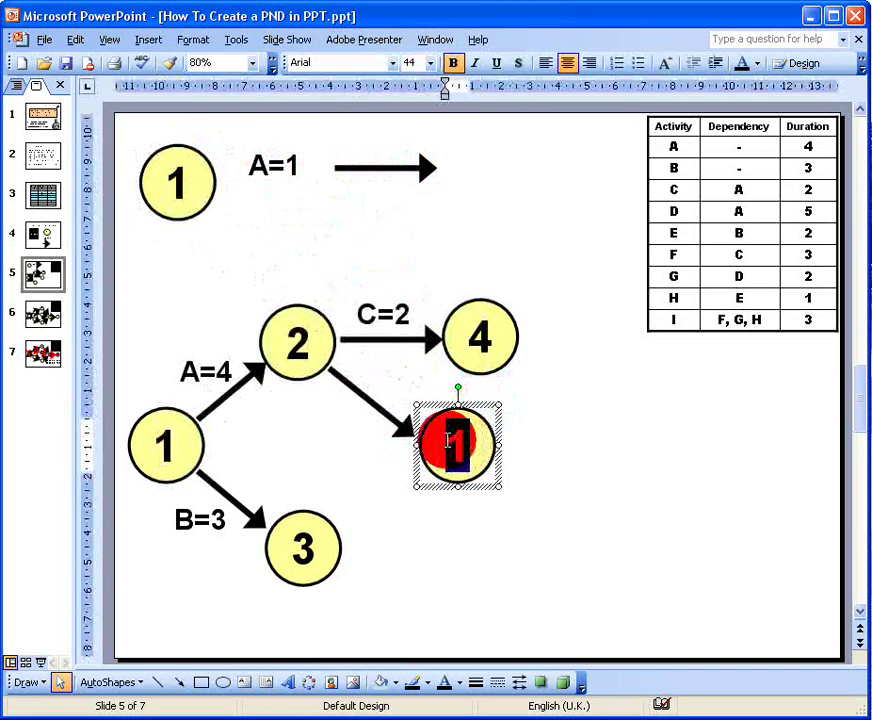
{"action": "type", "text": "5"}
Duplicate the A=1 label between nodes 2 and 5 and retype it as D=5.
{"action": "left_click", "coordinate": [292, 166]}
{"action": "left_click", "coordinate": [301, 134]}
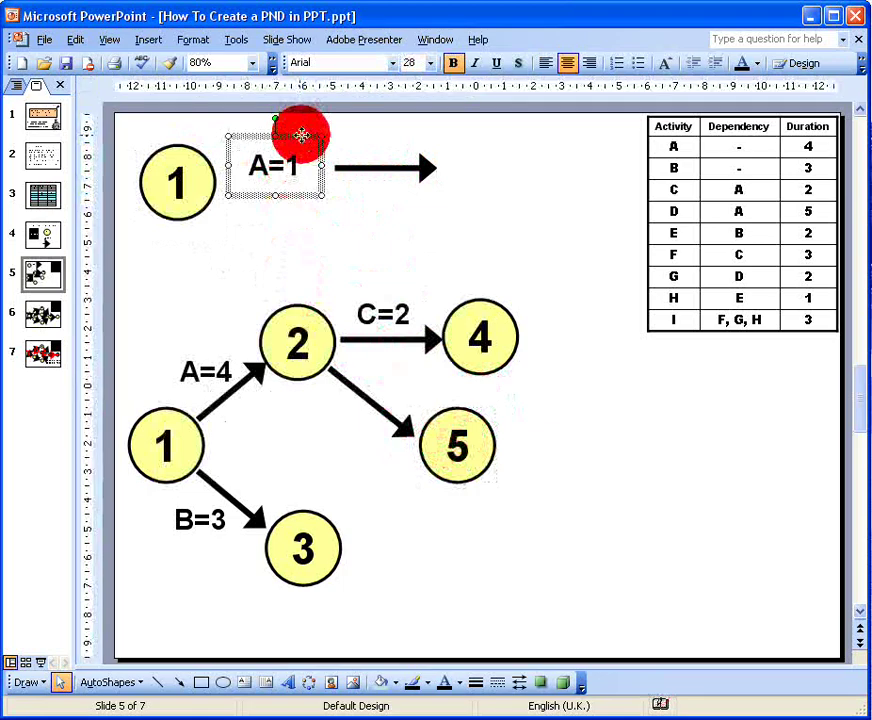
{"action": "key", "text": "ctrl+d"}
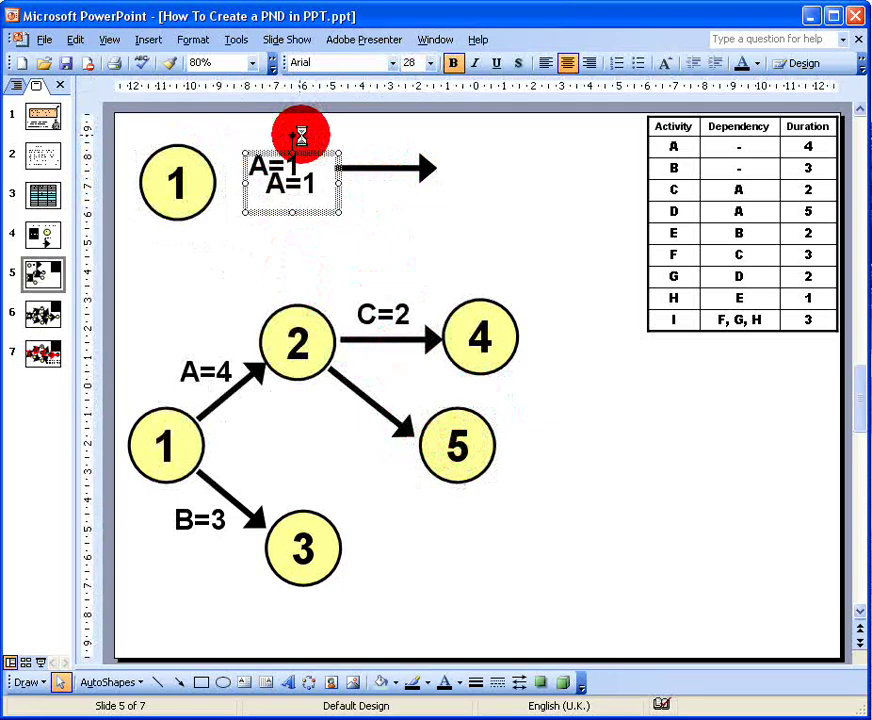
{"action": "left_click_drag", "start_coordinate": [311, 156], "coordinate": [307, 403]}
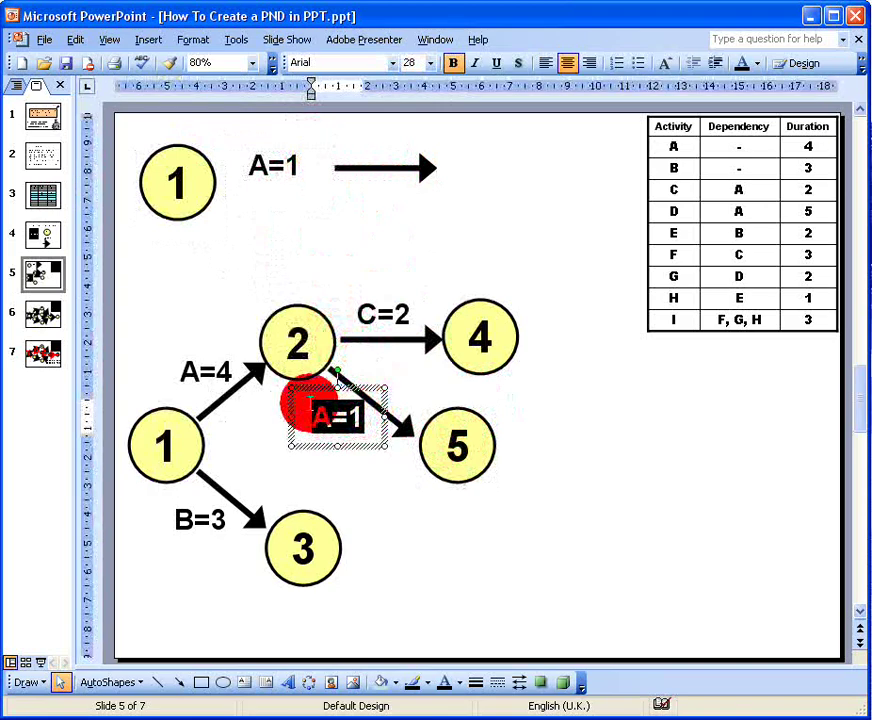
{"action": "type", "text": "D="}
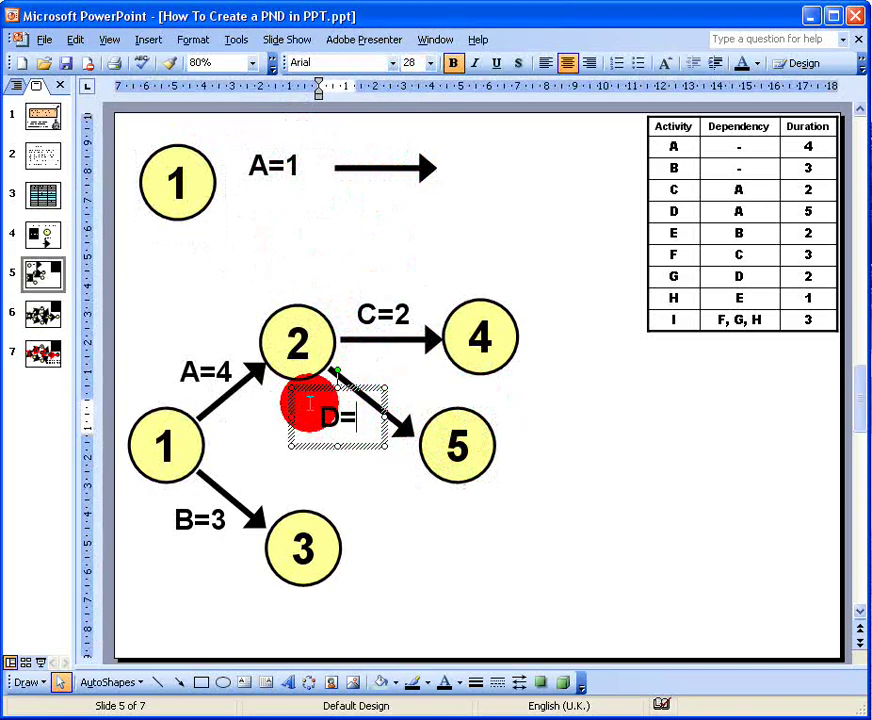
{"action": "type", "text": "5"}
{"action": "left_click", "coordinate": [362, 474]}
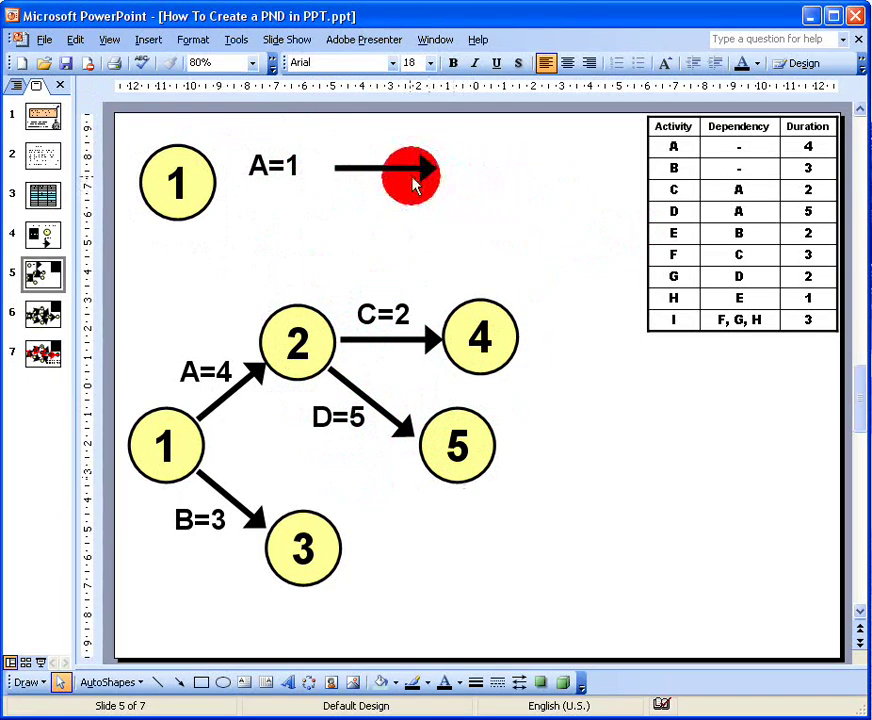
{"action": "left_click", "coordinate": [398, 169]}
Add an arrow right of node 3 with a new node 6 at its end.
{"action": "key", "text": "ctrl+d"}
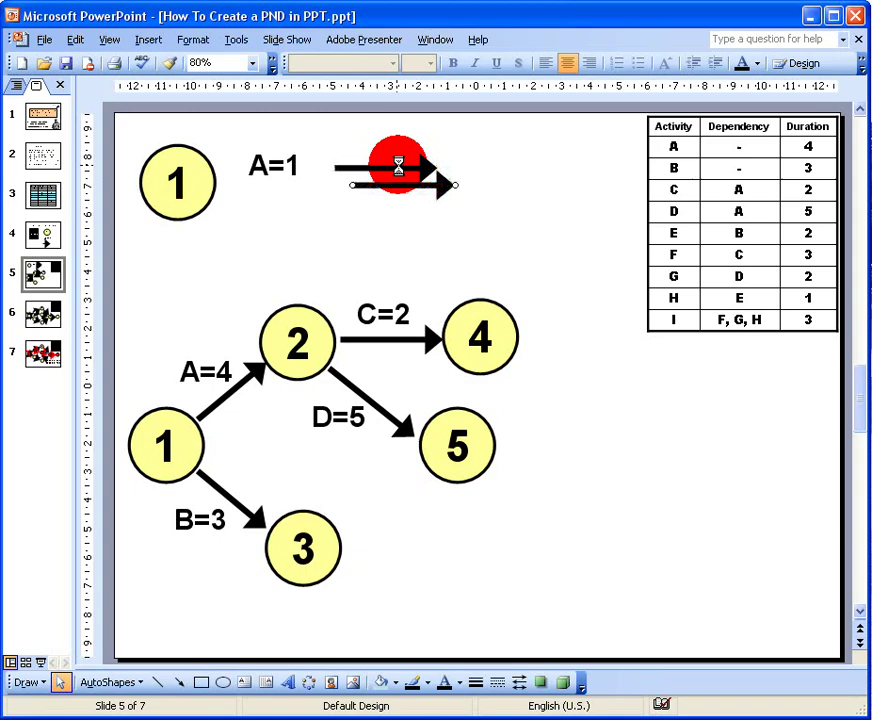
{"action": "left_click_drag", "start_coordinate": [424, 184], "coordinate": [413, 552]}
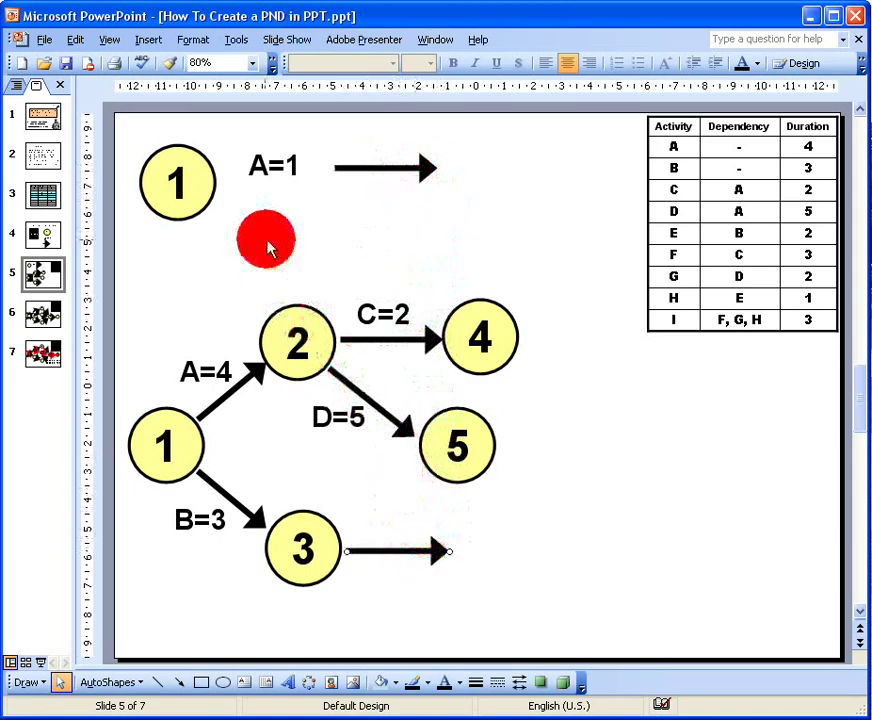
{"action": "left_click", "coordinate": [201, 183]}
{"action": "key", "text": "ctrl+d"}
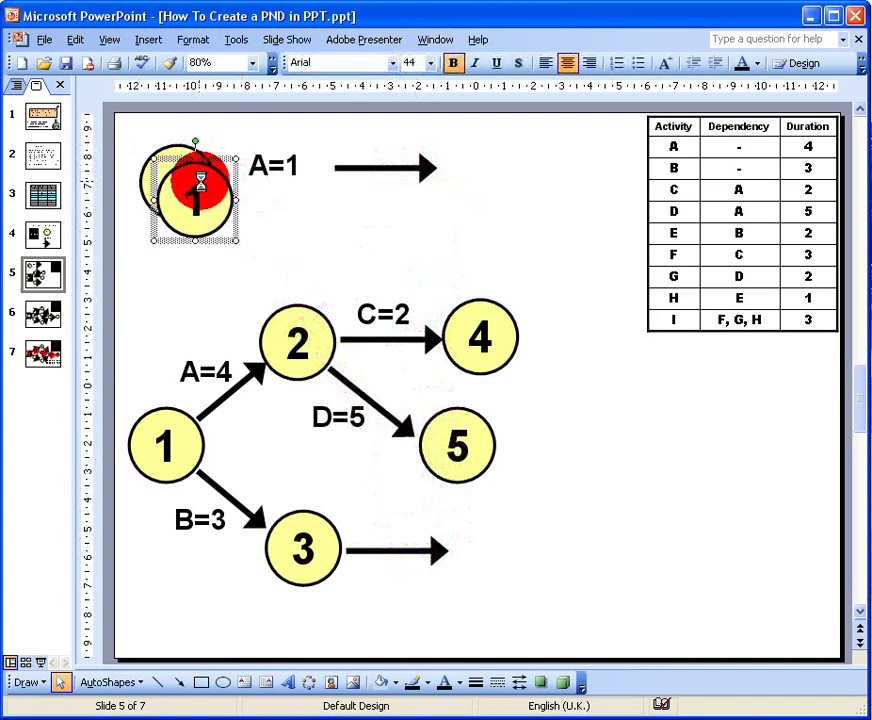
{"action": "left_click_drag", "start_coordinate": [215, 158], "coordinate": [490, 538]}
{"action": "double_click", "coordinate": [479, 550]}
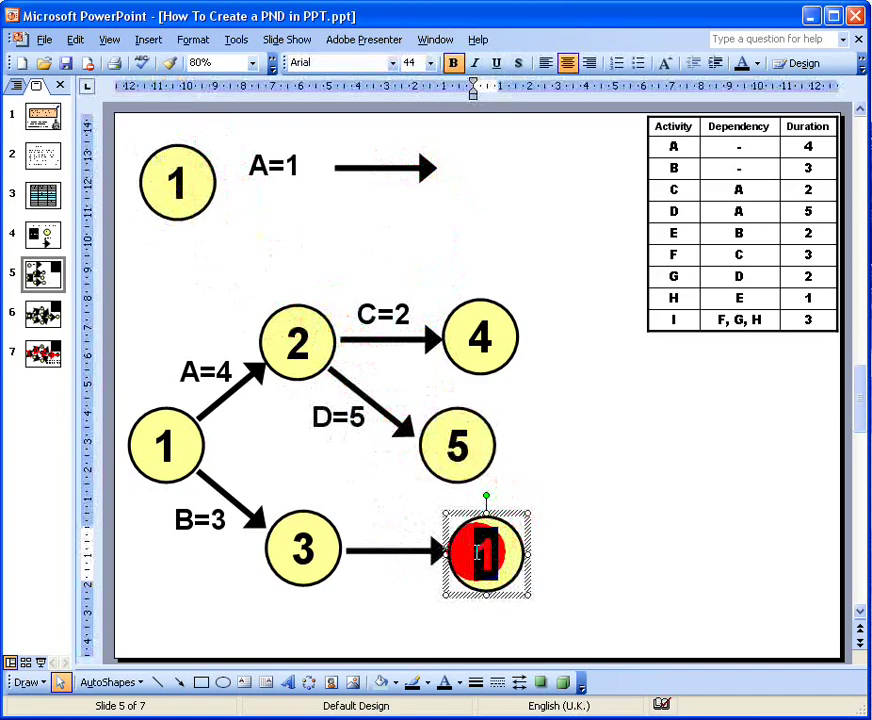
{"action": "type", "text": "6"}
Duplicate the A=1 label onto the node 3→6 arrow and retype it as E=2.
{"action": "left_click", "coordinate": [272, 165]}
{"action": "left_click", "coordinate": [296, 136]}
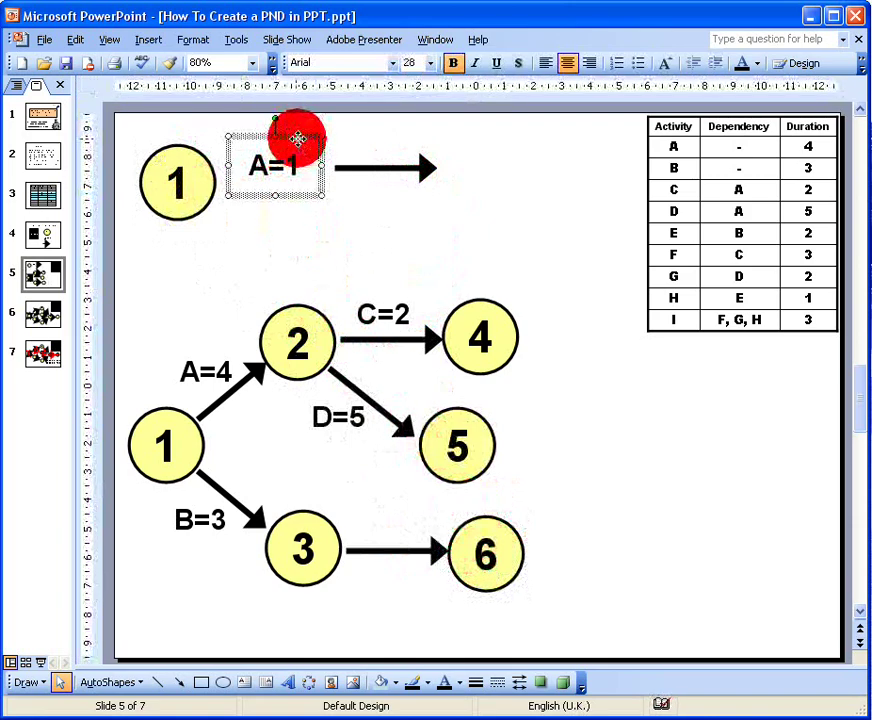
{"action": "key", "text": "ctrl+d"}
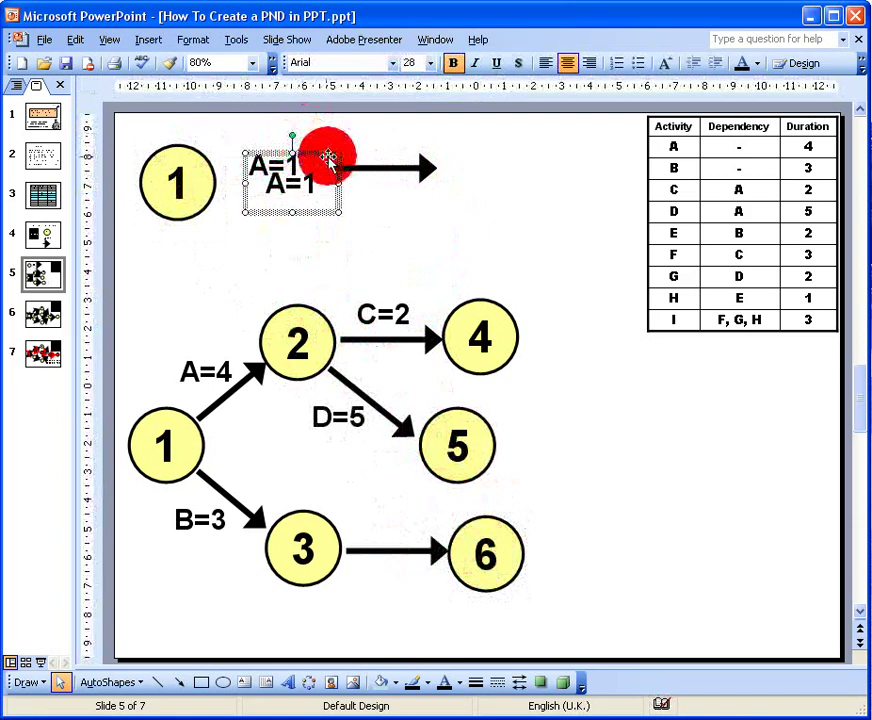
{"action": "left_click_drag", "start_coordinate": [317, 160], "coordinate": [362, 525]}
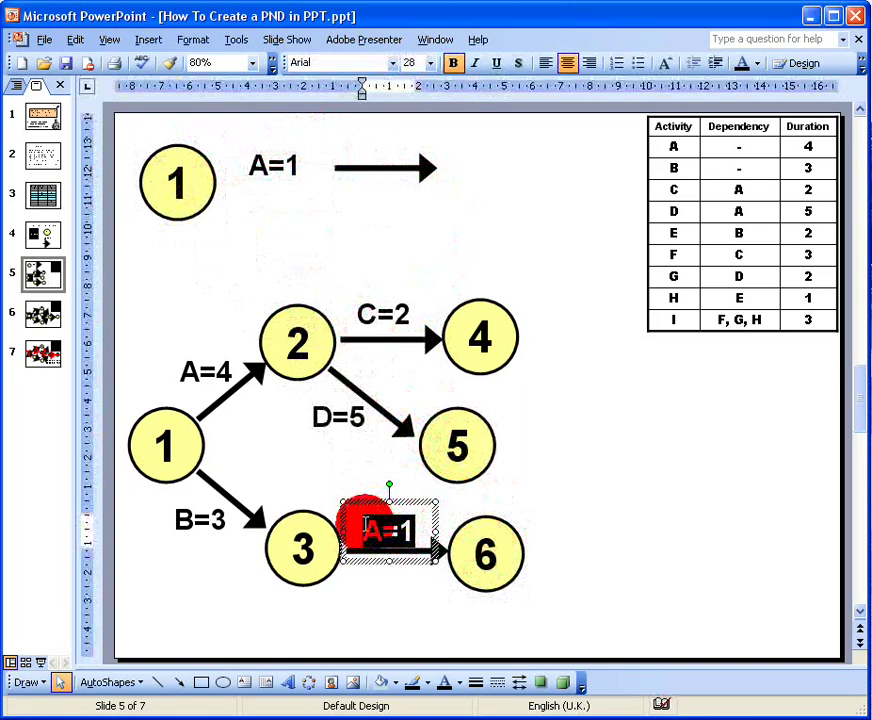
{"action": "type", "text": "E="}
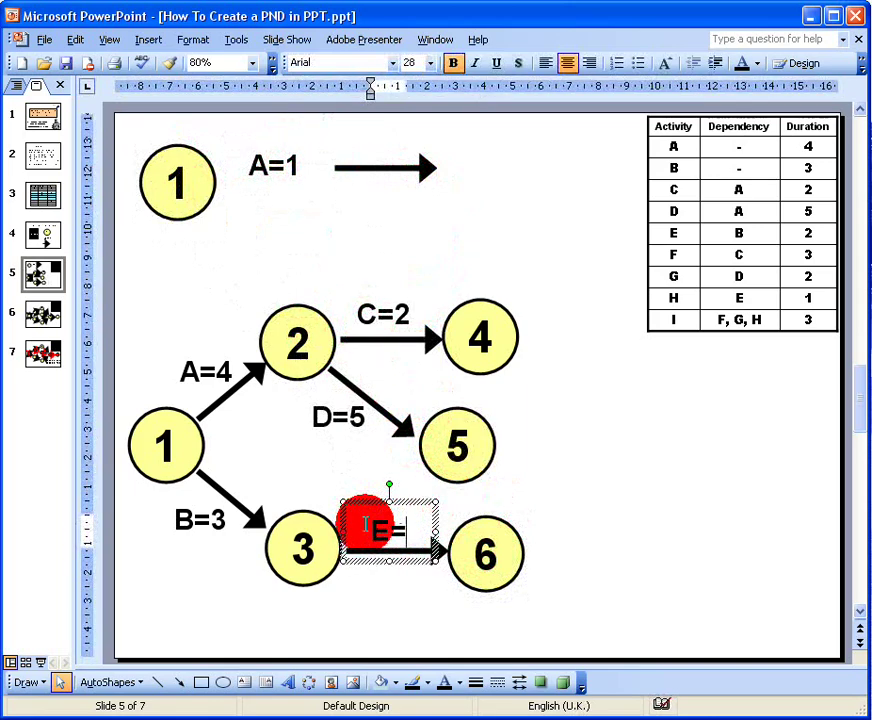
{"action": "type", "text": "2"}
{"action": "left_click", "coordinate": [400, 590]}
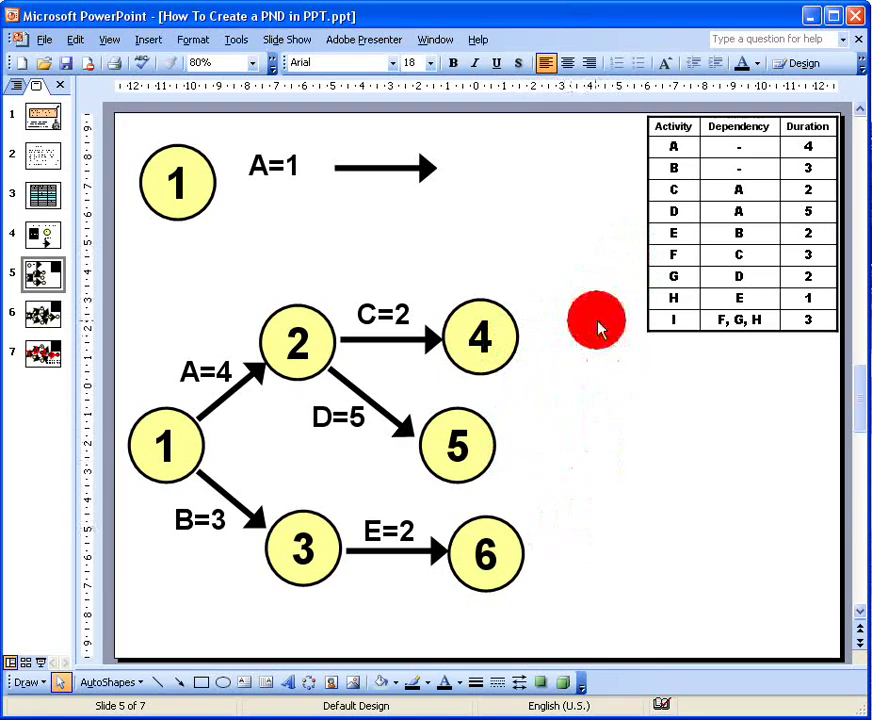
{"action": "left_click", "coordinate": [407, 167]}
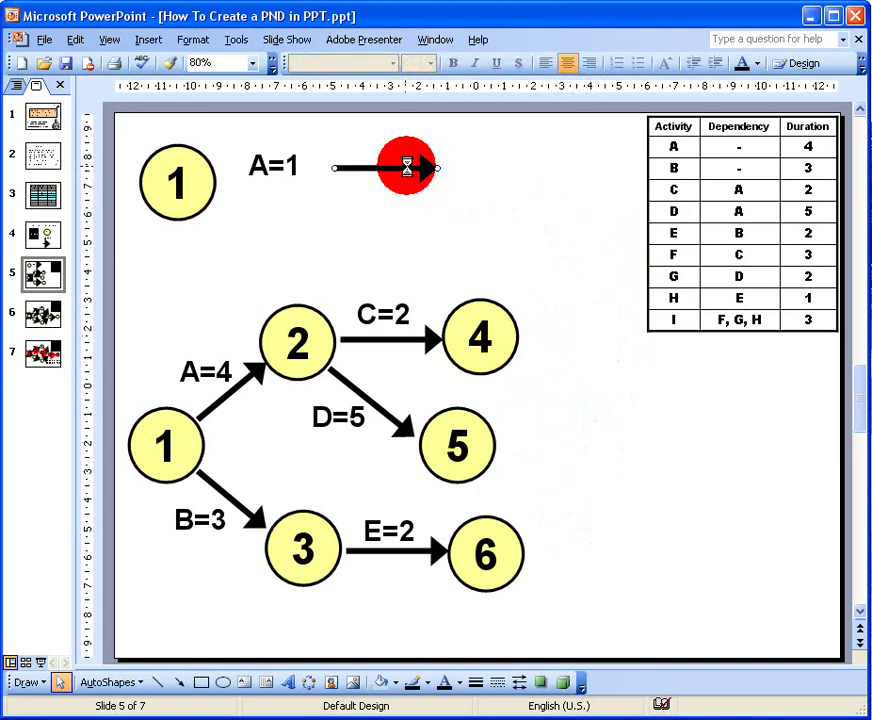
Duplicate the A=1 arrow three times, placing the copies after nodes 4, 5 and 6.
{"action": "key", "text": "ctrl+d"}
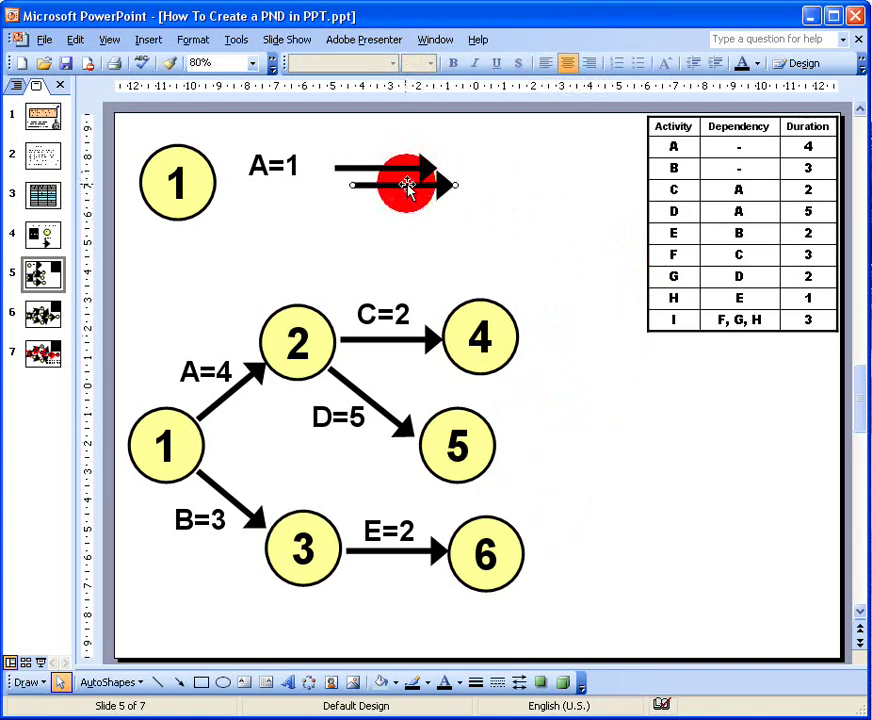
{"action": "left_click_drag", "start_coordinate": [407, 183], "coordinate": [580, 345]}
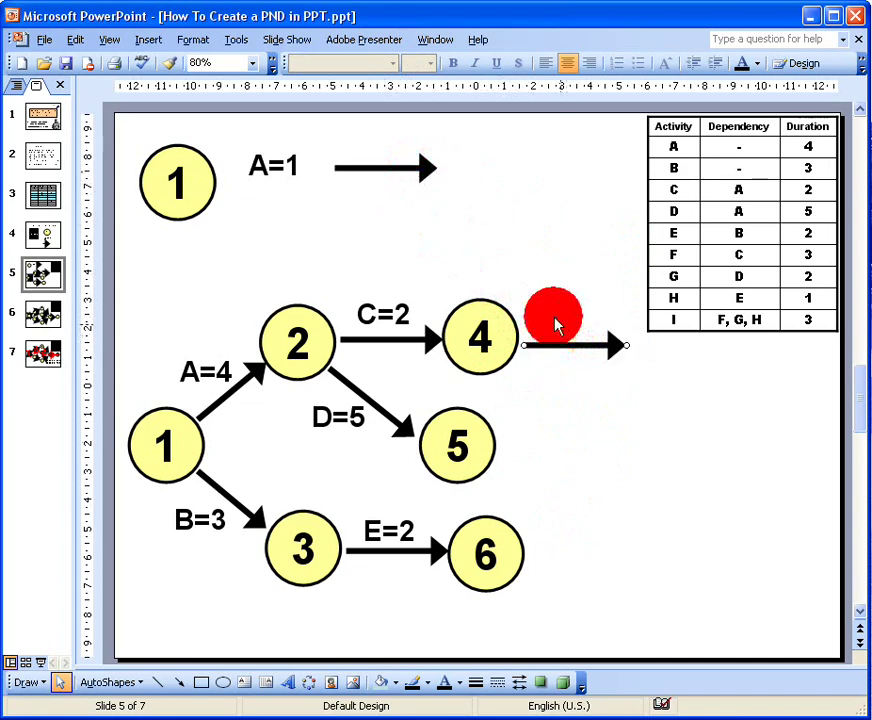
{"action": "left_click", "coordinate": [398, 168]}
{"action": "key", "text": "ctrl+d"}
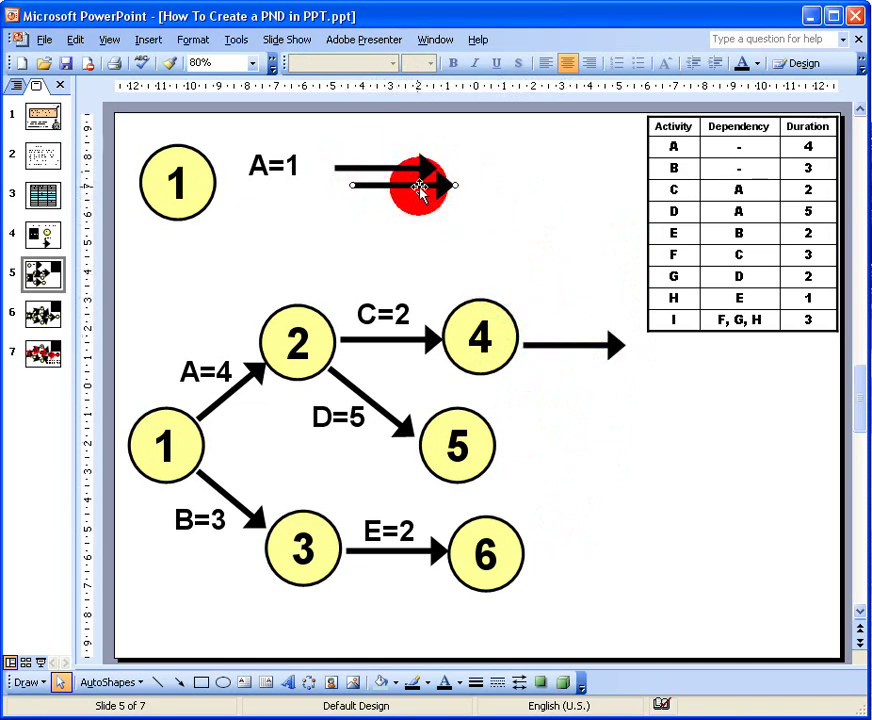
{"action": "left_click_drag", "start_coordinate": [422, 189], "coordinate": [568, 445]}
{"action": "left_click", "coordinate": [420, 178]}
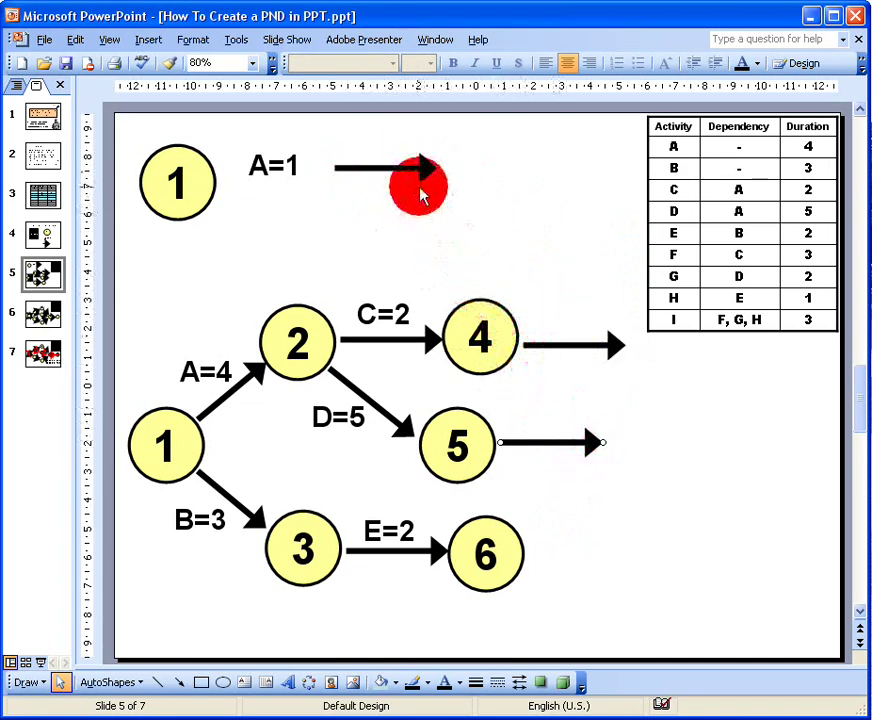
{"action": "key", "text": "ctrl+d"}
{"action": "mouse_move", "coordinate": [418, 182]}
{"action": "left_mouse_down"}
{"action": "mouse_move", "coordinate": [598, 467]}
{"action": "mouse_move", "coordinate": [611, 539]}
{"action": "mouse_move", "coordinate": [590, 552]}
{"action": "left_mouse_up"}
Copy the A=1 label above node 4's outgoing arrow and change it to F=3.
{"action": "left_click", "coordinate": [286, 166]}
{"action": "left_click", "coordinate": [299, 140]}
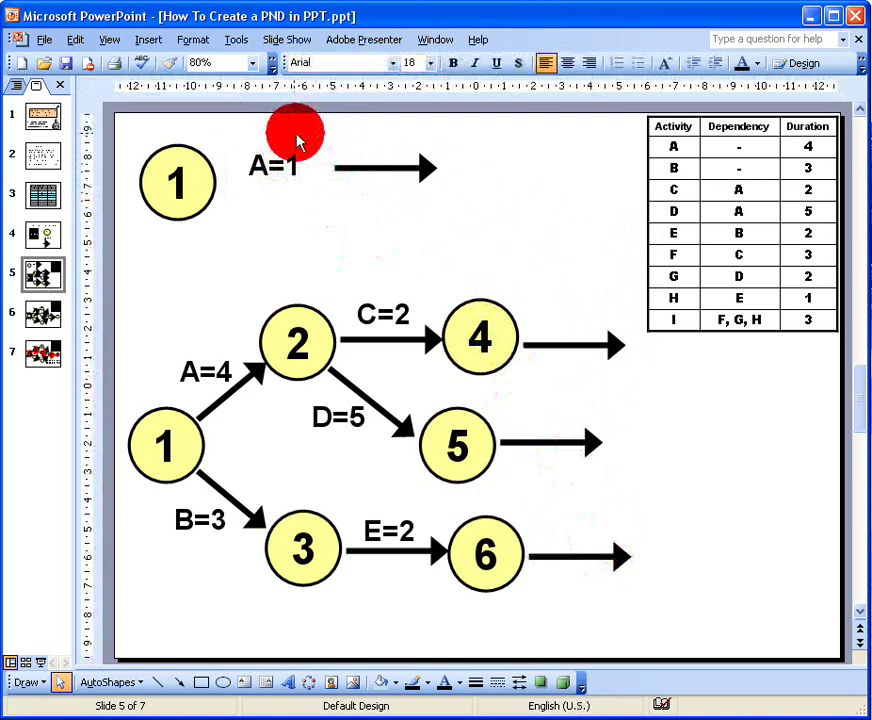
{"action": "left_click", "coordinate": [290, 137]}
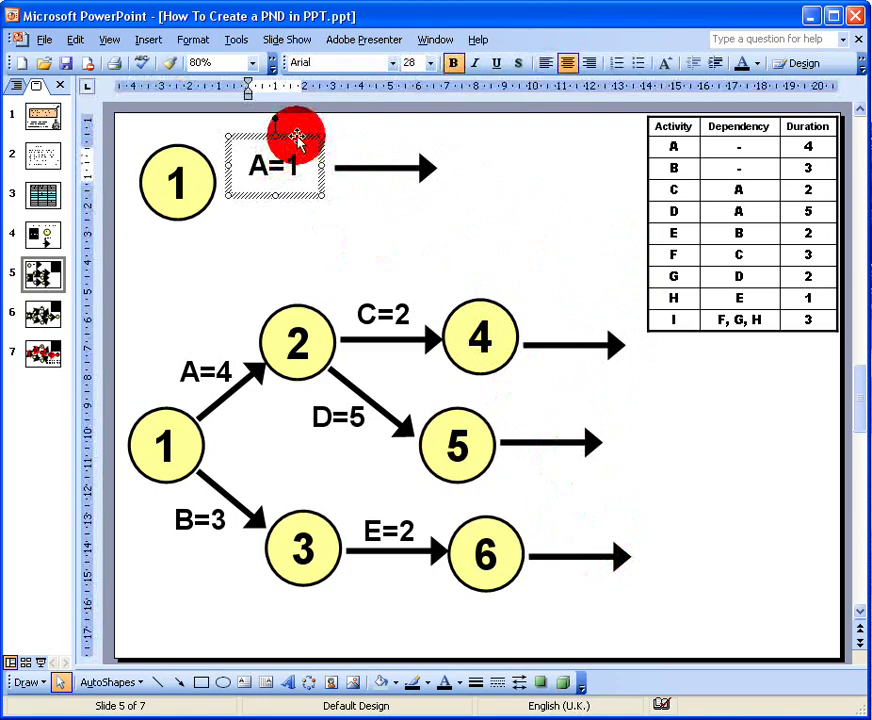
{"action": "key", "text": "ctrl+d"}
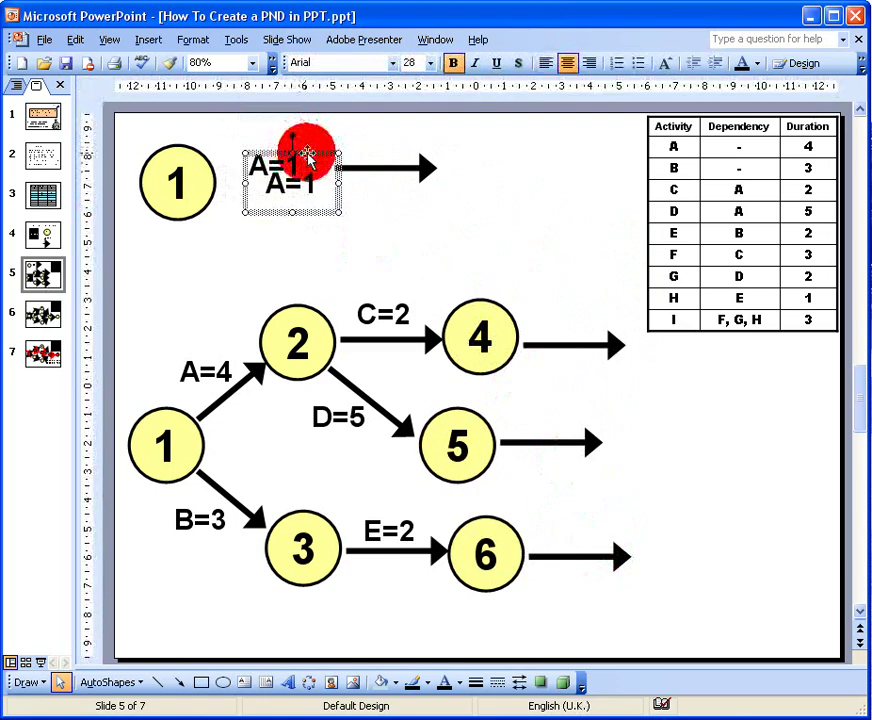
{"action": "left_click_drag", "start_coordinate": [306, 147], "coordinate": [527, 318]}
{"action": "type", "text": "F="}
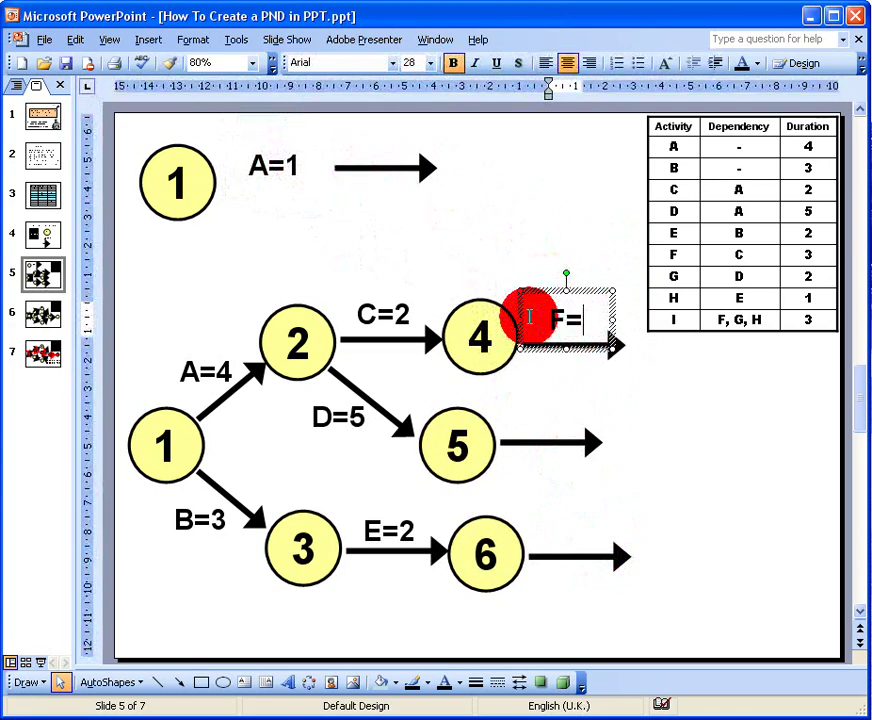
{"action": "type", "text": "3"}
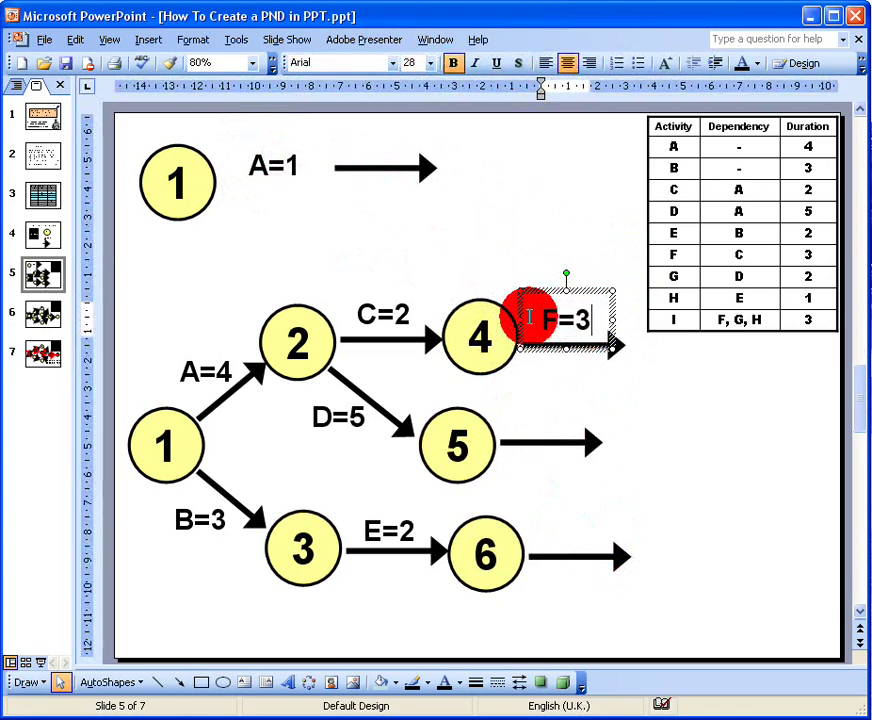
{"action": "left_click", "coordinate": [547, 430]}
Copy the label onto node 5's arrow and start retyping it as G=.
{"action": "key", "text": "ctrl+d"}
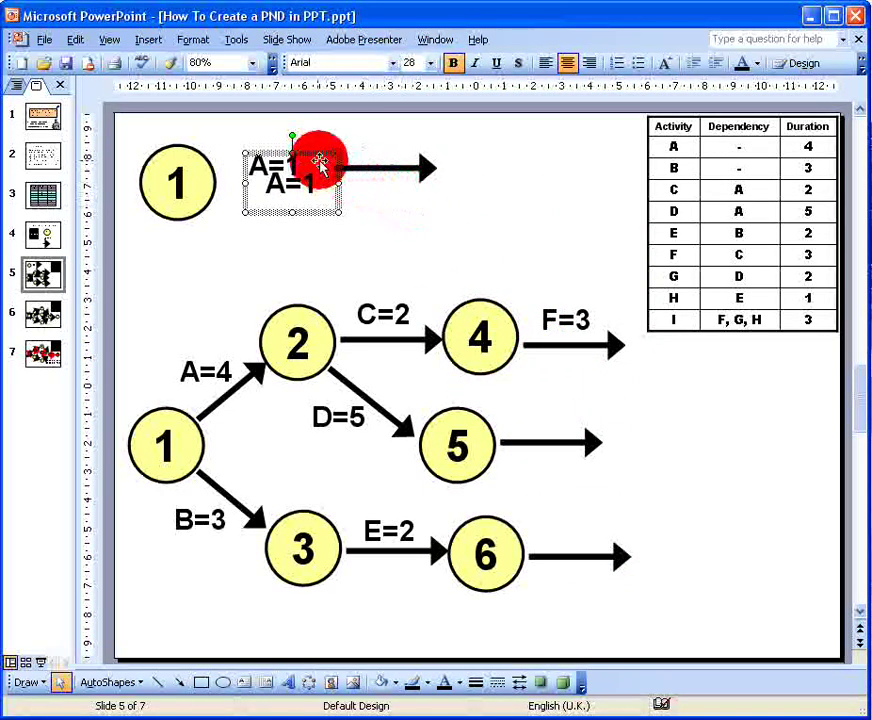
{"action": "left_click_drag", "start_coordinate": [311, 150], "coordinate": [551, 413]}
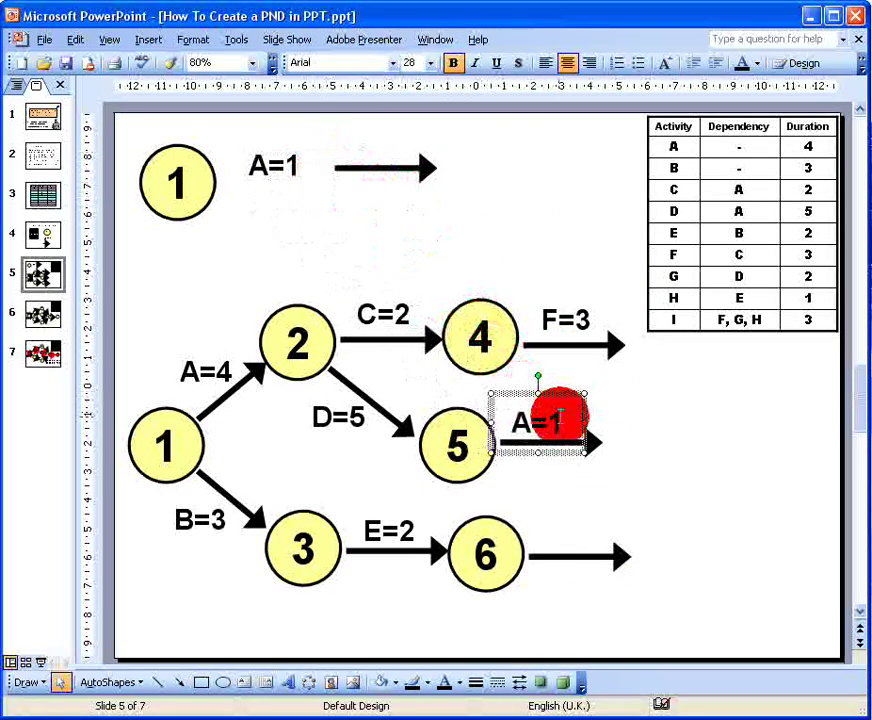
{"action": "double_click", "coordinate": [519, 418]}
{"action": "type", "text": "G="}
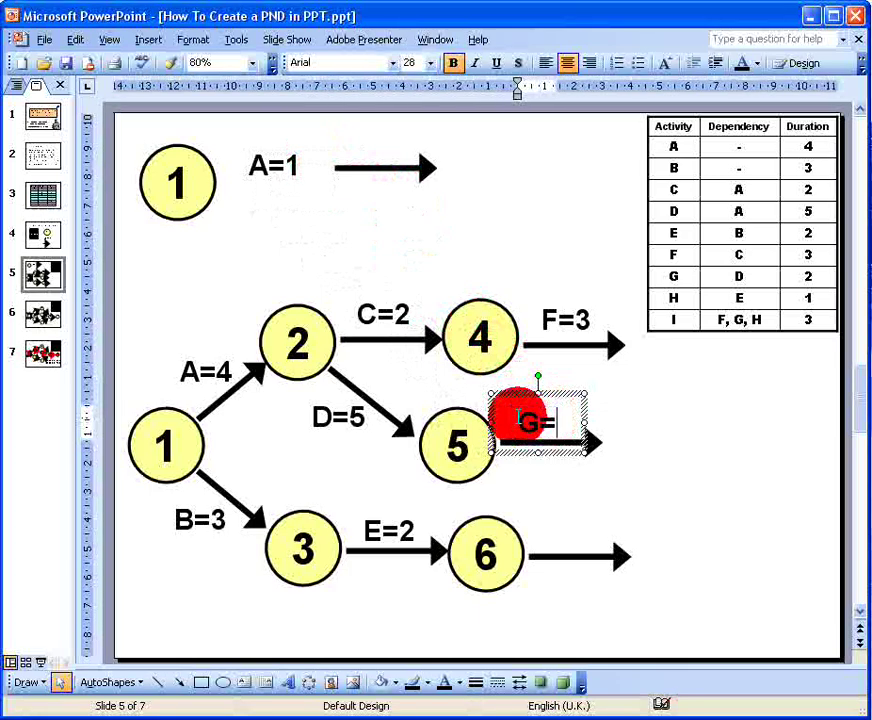